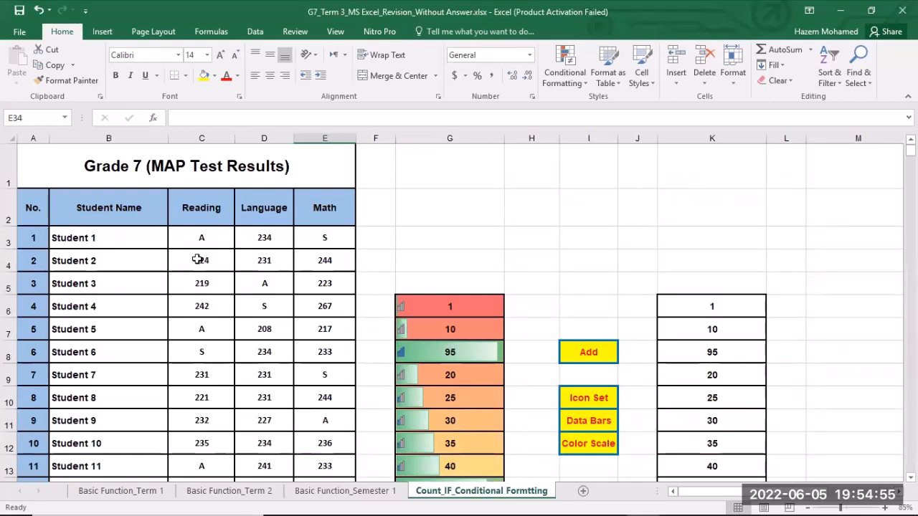
- Examine the Grade 7 MAP Test Results table and the Exam/Status summary beneath it for A and S entries
{"action": "scroll", "coordinate": [205, 309], "scroll_direction": "down", "scroll_amount": 1}
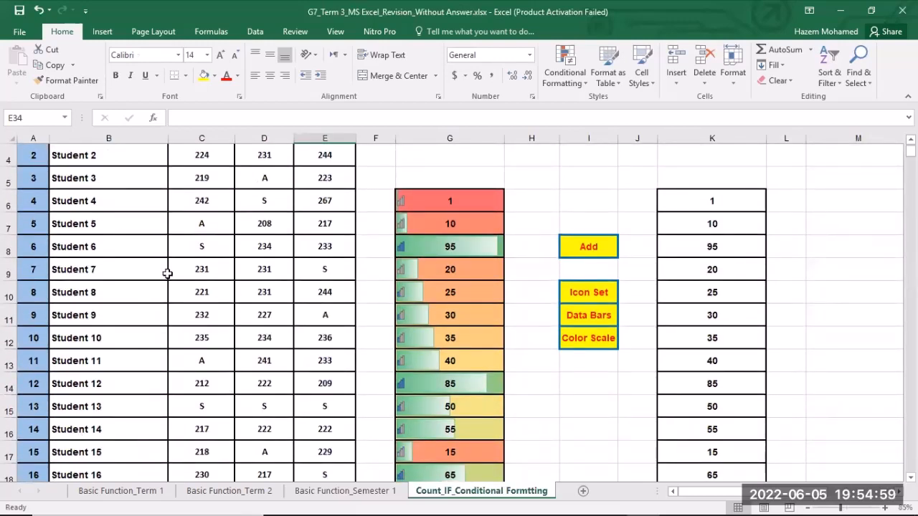
{"action": "scroll", "coordinate": [167, 273], "scroll_direction": "up", "scroll_amount": 1}
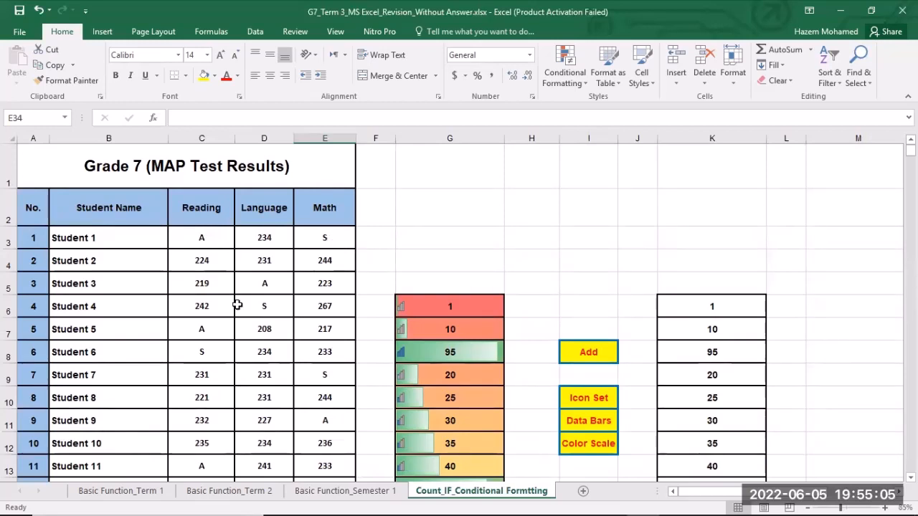
{"action": "scroll", "coordinate": [230, 309], "scroll_direction": "down", "scroll_amount": 2}
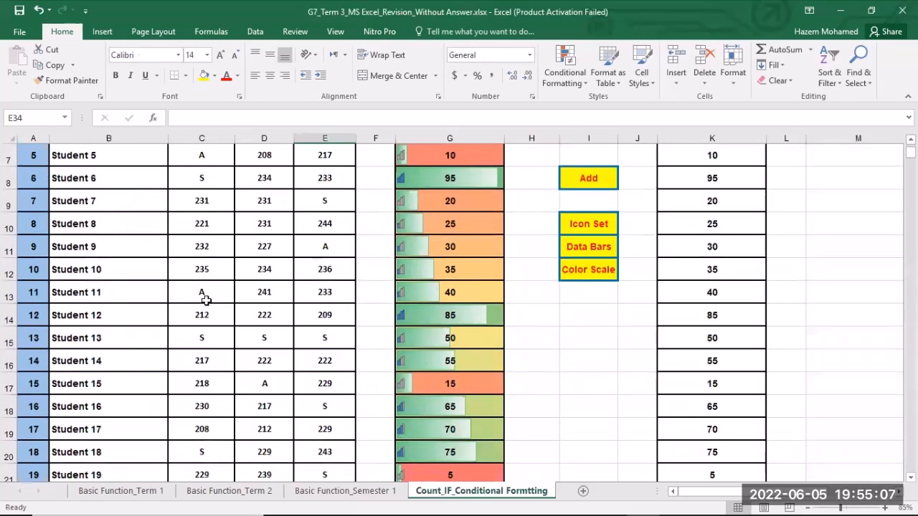
{"action": "scroll", "coordinate": [205, 300], "scroll_direction": "down", "scroll_amount": 5}
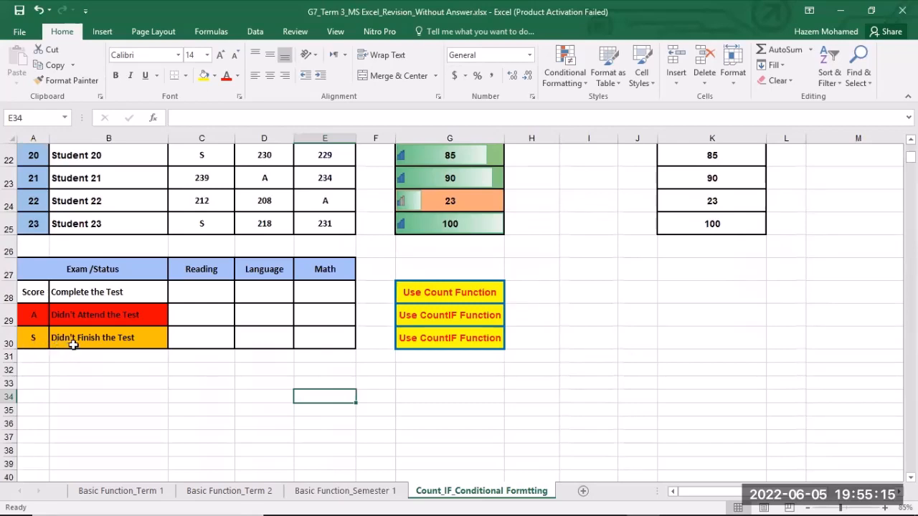
{"action": "scroll", "coordinate": [361, 337], "scroll_direction": "up", "scroll_amount": 7}
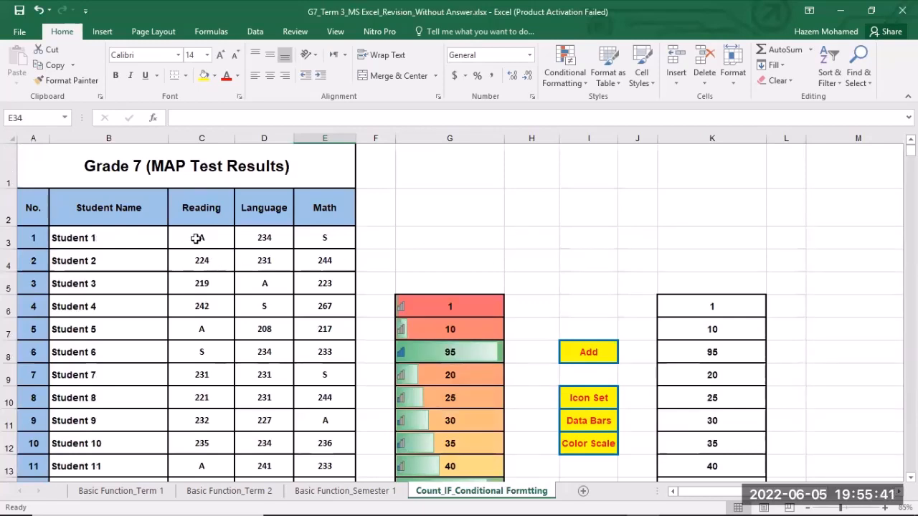
{"action": "scroll", "coordinate": [270, 319], "scroll_direction": "down", "scroll_amount": 1}
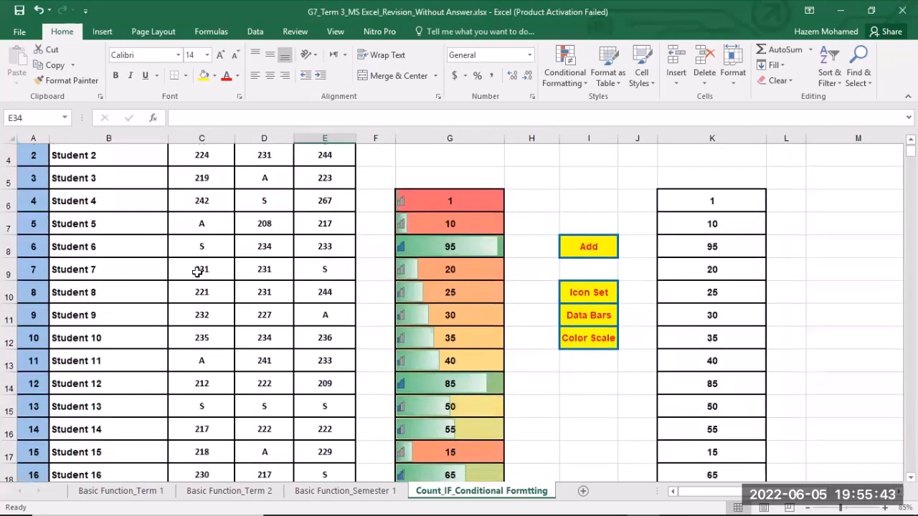
{"action": "scroll", "coordinate": [202, 269], "scroll_direction": "up", "scroll_amount": 1}
- Create an Equal To highlight rule with the value A for the Reading, Language and Math scores in C3:E25
{"action": "left_click_drag", "start_coordinate": [201, 238], "coordinate": [274, 273]}
{"action": "left_click_drag", "start_coordinate": [201, 237], "coordinate": [328, 430]}
{"action": "scroll", "coordinate": [241, 291], "scroll_direction": "up", "scroll_amount": 4}
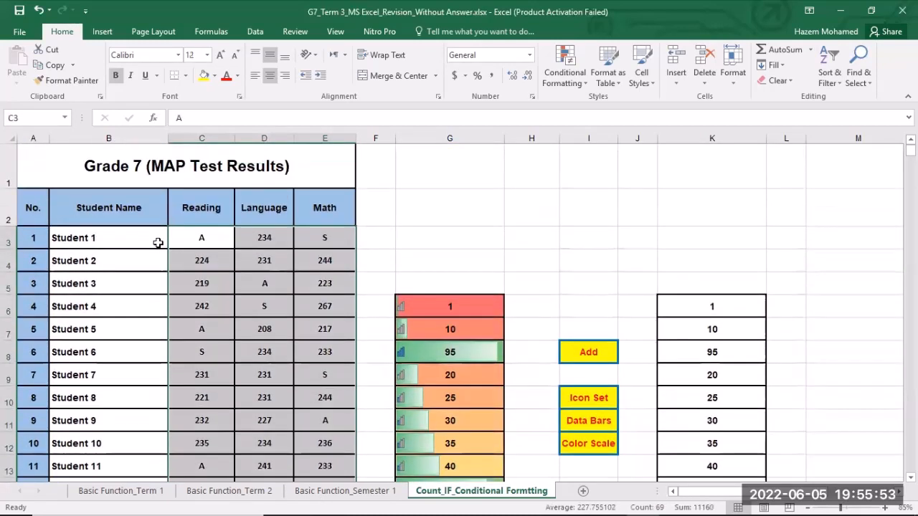
{"action": "scroll", "coordinate": [351, 494], "scroll_direction": "down", "scroll_amount": 2}
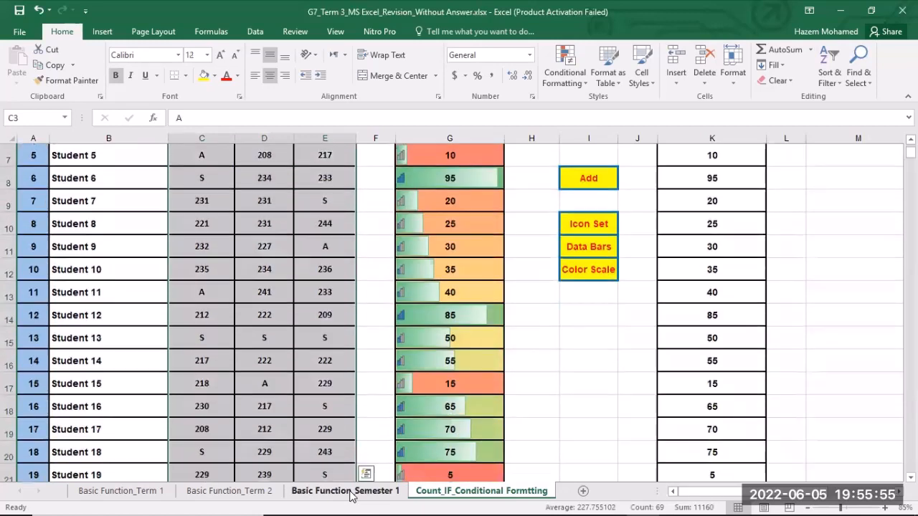
{"action": "left_click", "coordinate": [552, 82]}
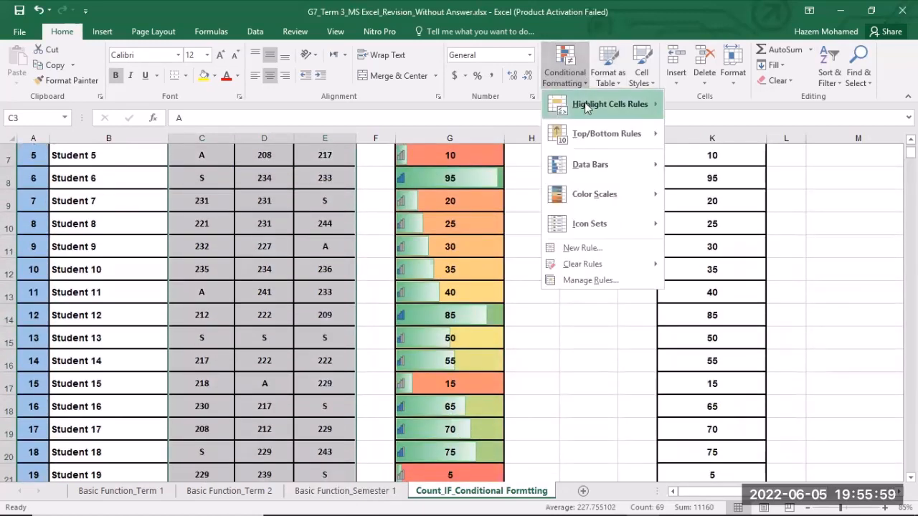
{"action": "mouse_move", "coordinate": [584, 104]}
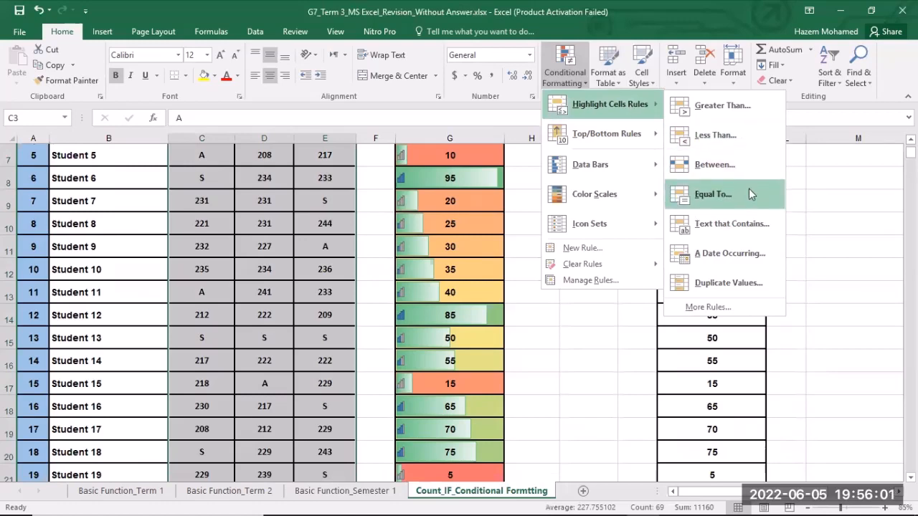
{"action": "left_click", "coordinate": [710, 195]}
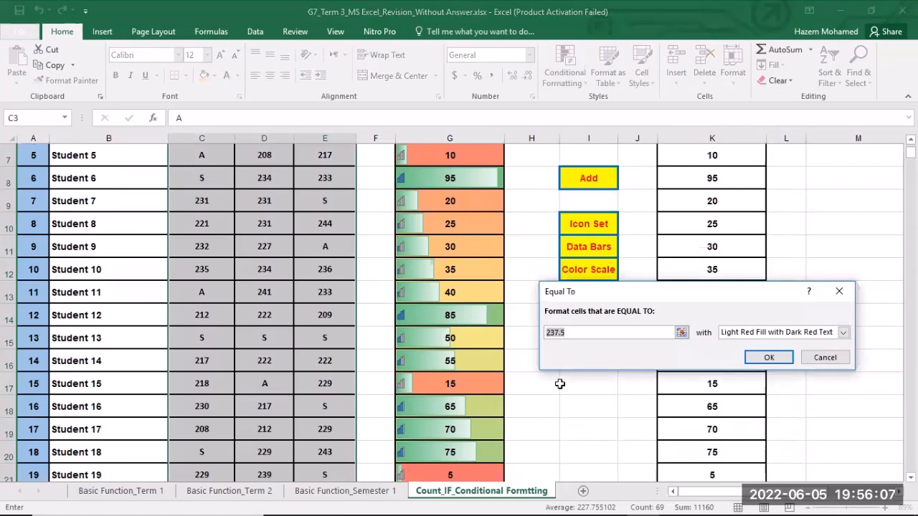
{"action": "type", "text": "A"}
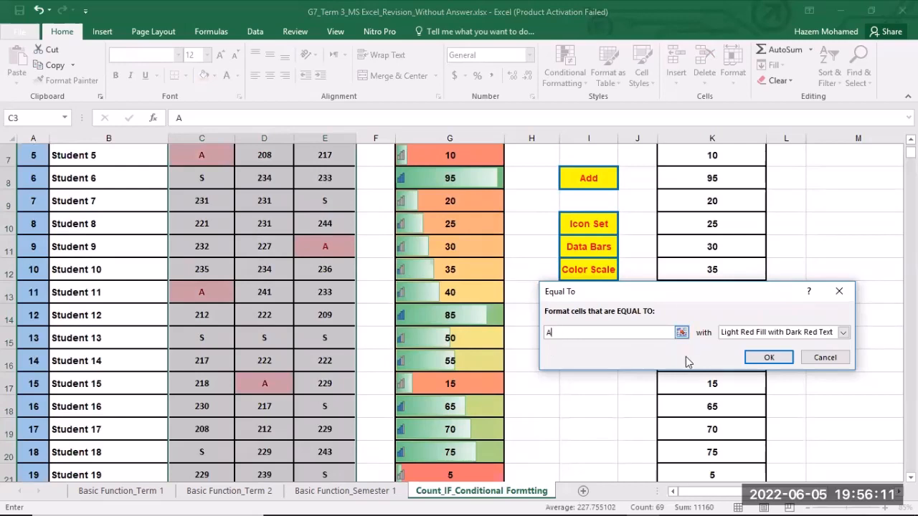
- Try Yellow Fill with Dark Yellow Text and Green Fill with Dark Green Text as the format for the A rule
{"action": "left_click", "coordinate": [746, 332]}
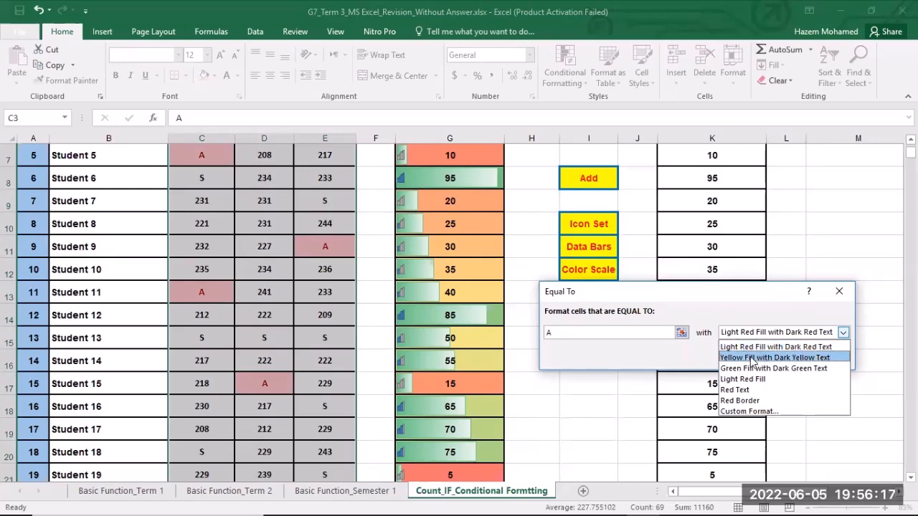
{"action": "left_click", "coordinate": [751, 357]}
{"action": "key", "text": "Up"}
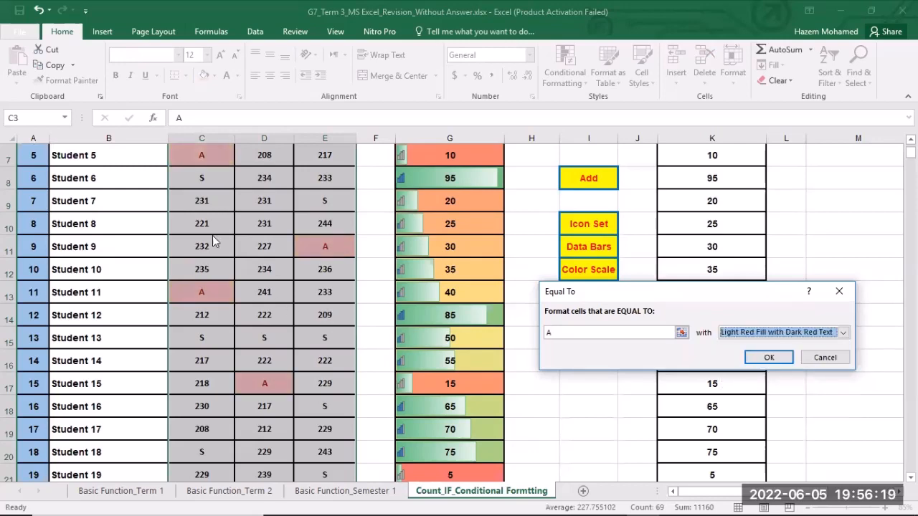
{"action": "left_click", "coordinate": [761, 337]}
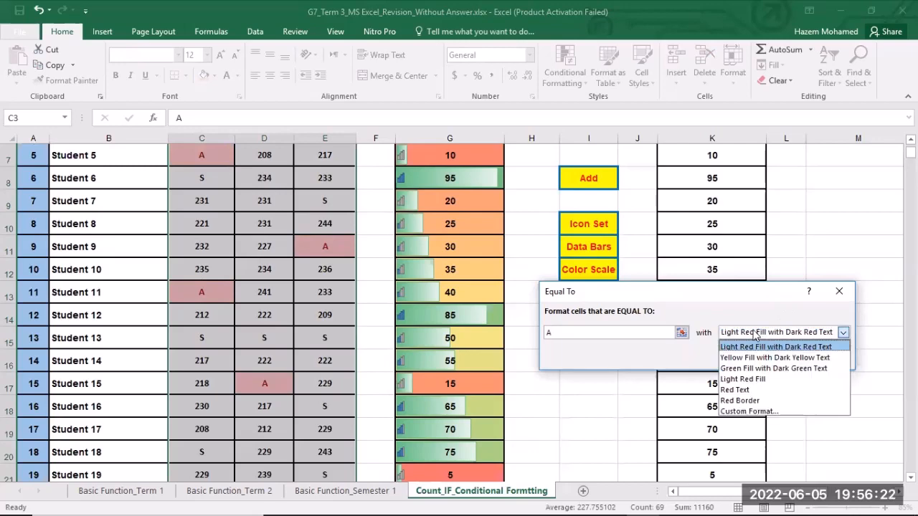
{"action": "left_click", "coordinate": [729, 357]}
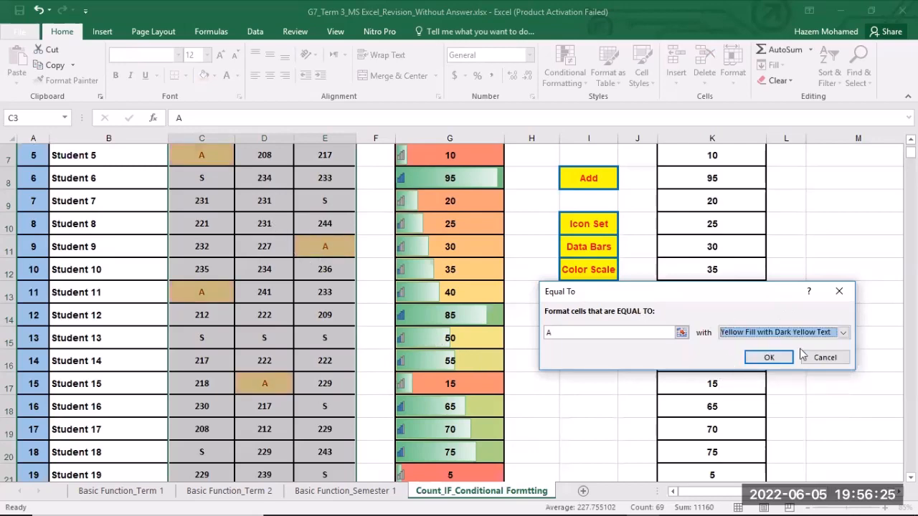
{"action": "left_click", "coordinate": [776, 338]}
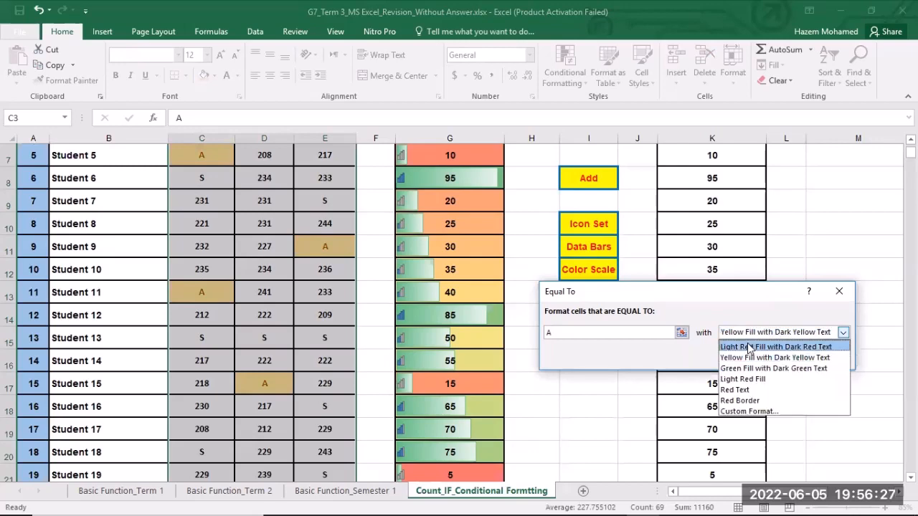
{"action": "left_click", "coordinate": [745, 369]}
- Set the A rule's format to Light Red Fill with Dark Red Text and apply it to the scores
{"action": "left_click", "coordinate": [744, 338]}
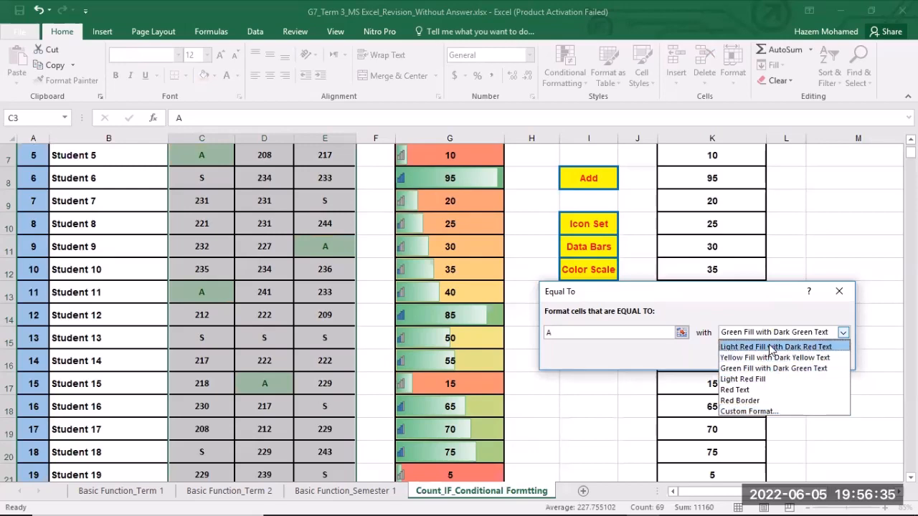
{"action": "left_click", "coordinate": [828, 348]}
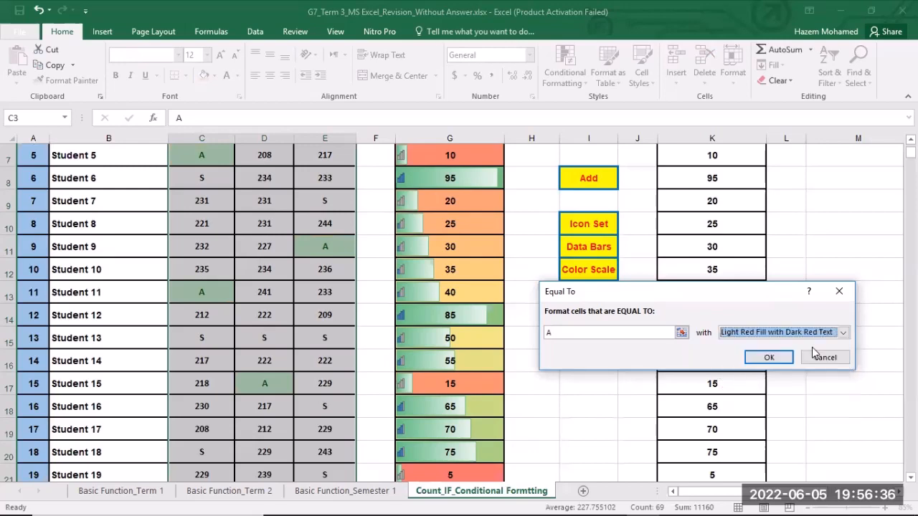
{"action": "left_click", "coordinate": [764, 357]}
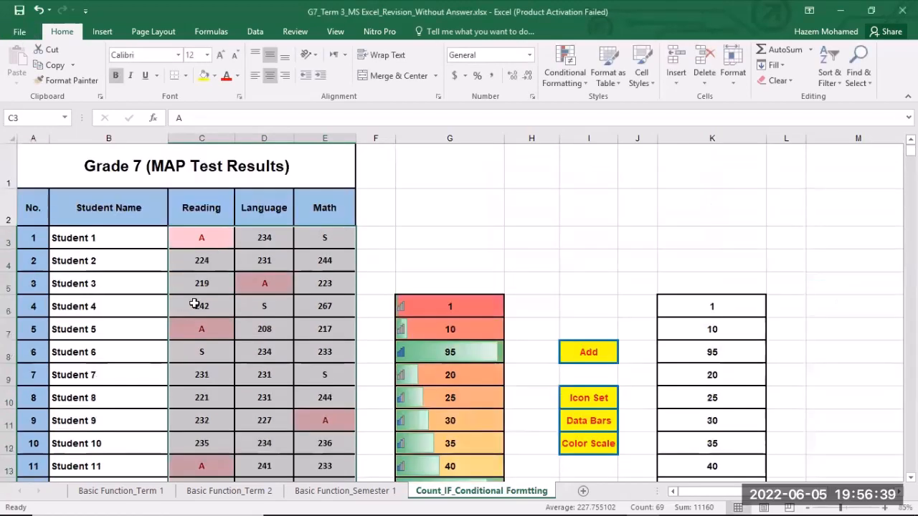
{"action": "scroll", "coordinate": [273, 302], "scroll_direction": "down", "scroll_amount": 4}
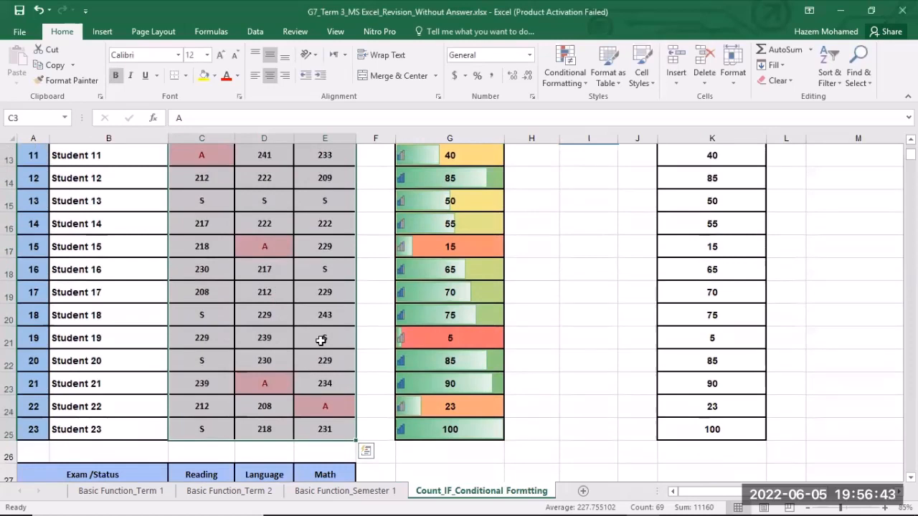
{"action": "scroll", "coordinate": [319, 344], "scroll_direction": "up", "scroll_amount": 4}
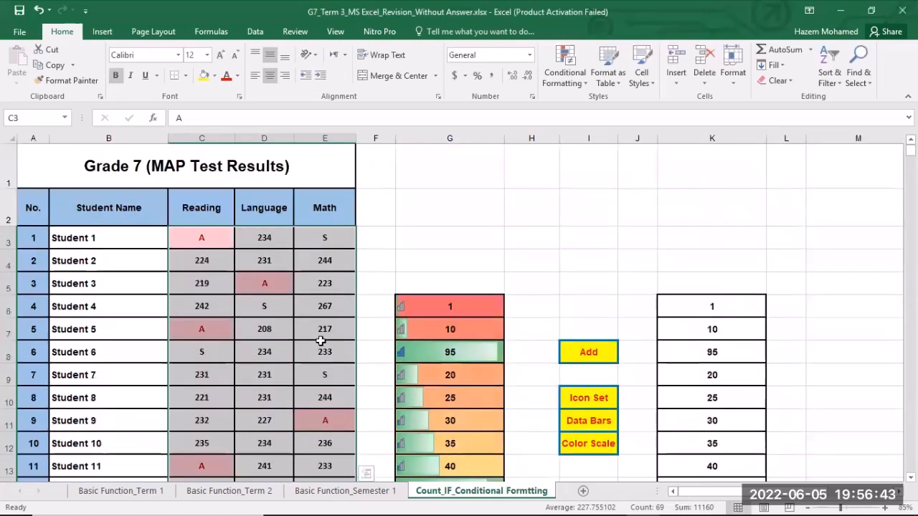
- Create a second Equal To highlight rule with the value S for the scores in C3:E25
{"action": "left_click", "coordinate": [565, 76]}
{"action": "mouse_move", "coordinate": [614, 105]}
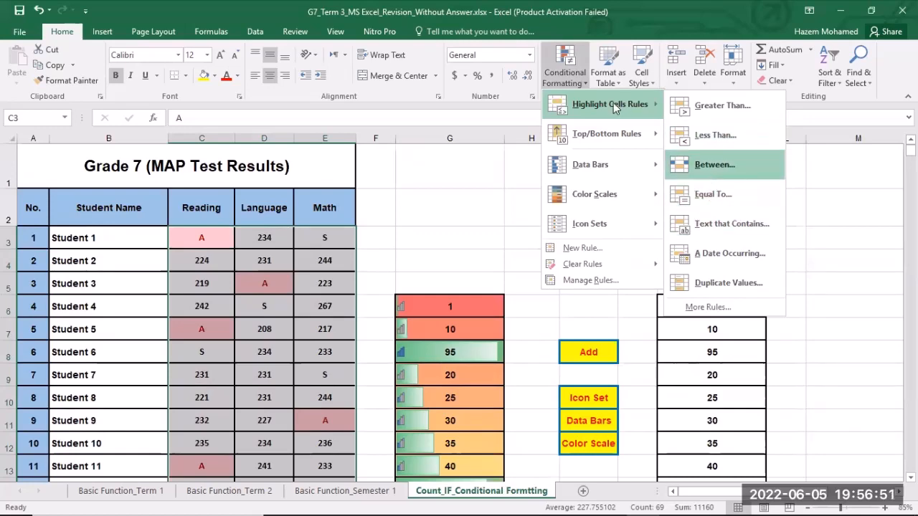
{"action": "left_click", "coordinate": [207, 233]}
{"action": "left_click_drag", "start_coordinate": [272, 272], "coordinate": [337, 430]}
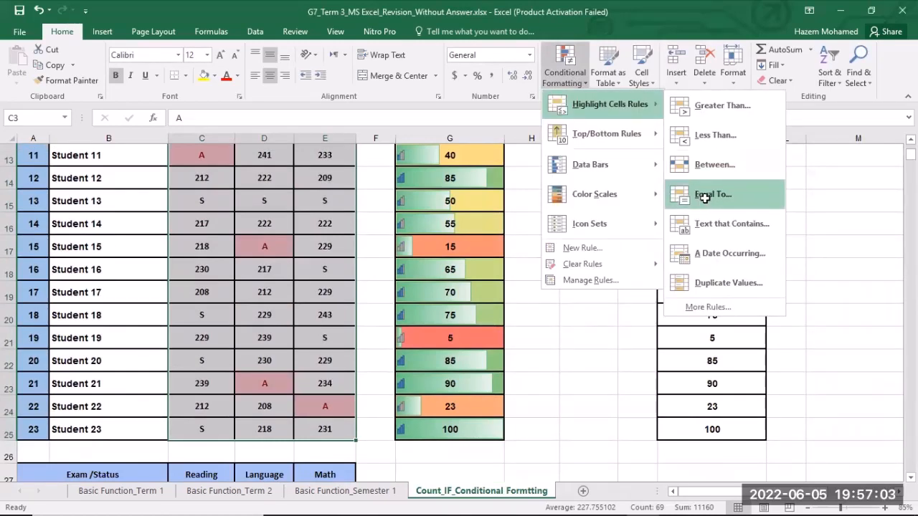
{"action": "left_click", "coordinate": [705, 197]}
{"action": "type", "text": "S"}
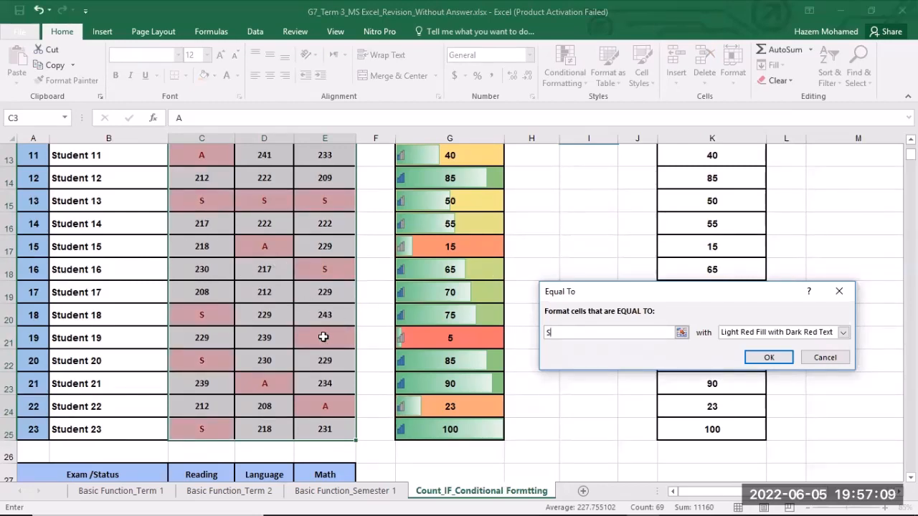
- Format the cells matching S with Yellow Fill with Dark Yellow Text and apply the rule
{"action": "left_click", "coordinate": [726, 332]}
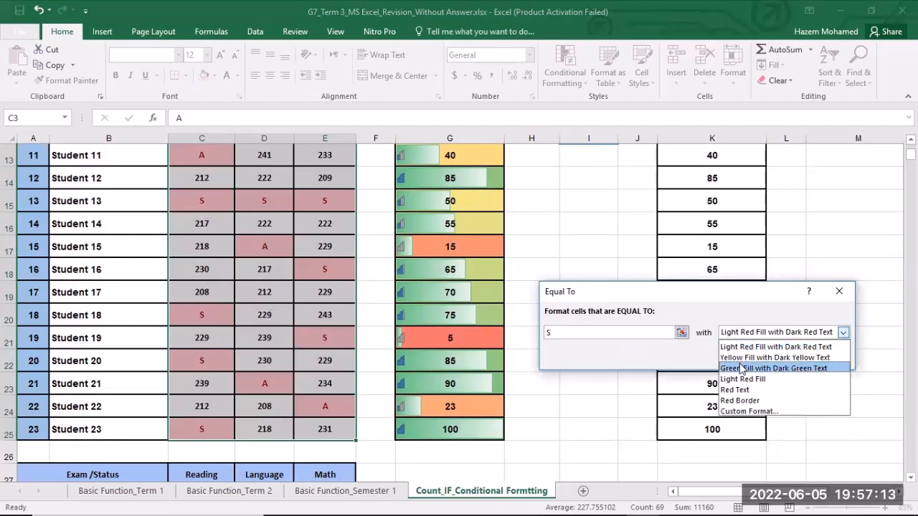
{"action": "left_click", "coordinate": [740, 357]}
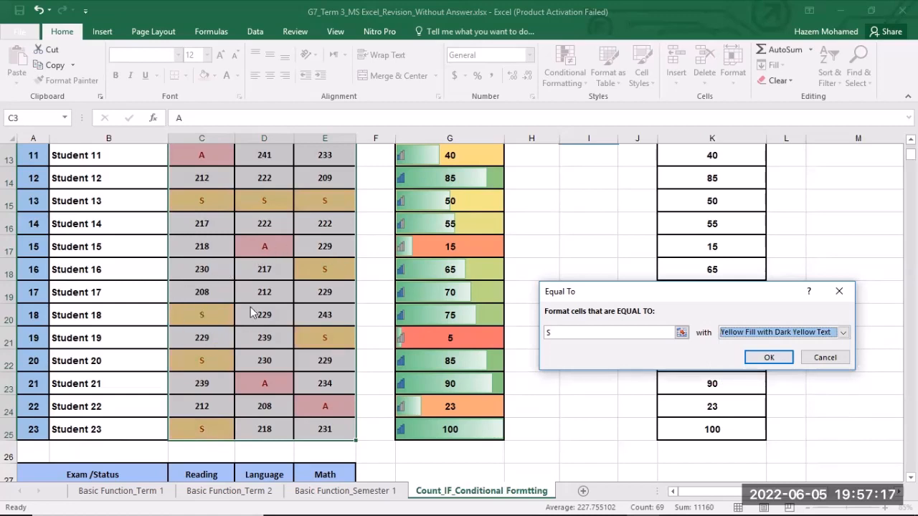
{"action": "key", "text": "Up"}
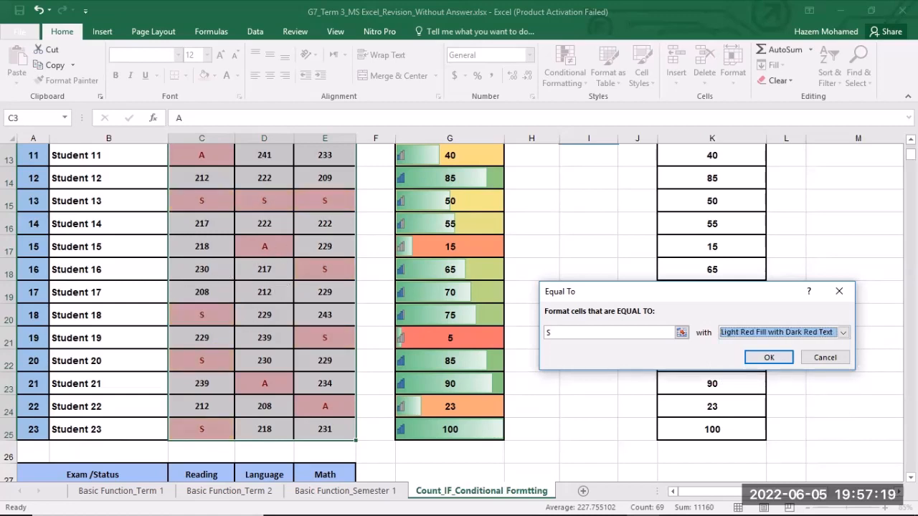
{"action": "left_click", "coordinate": [798, 333]}
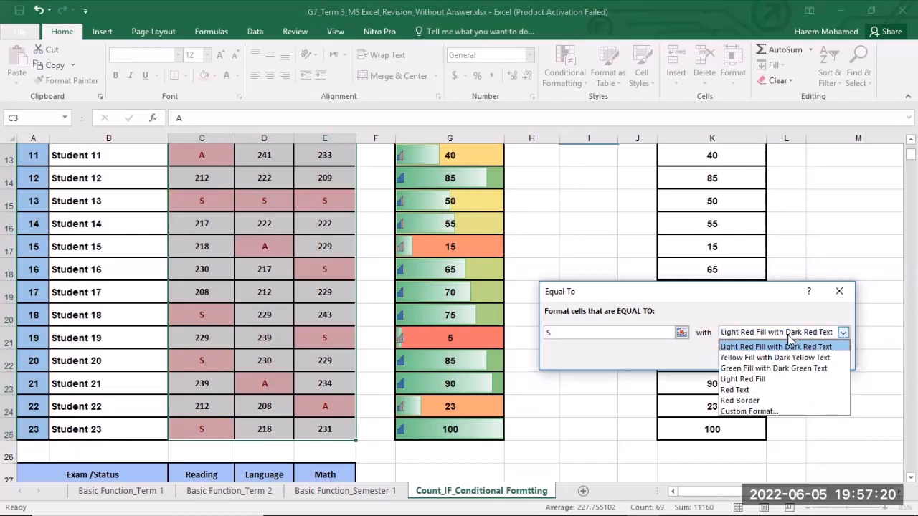
{"action": "left_click", "coordinate": [740, 357]}
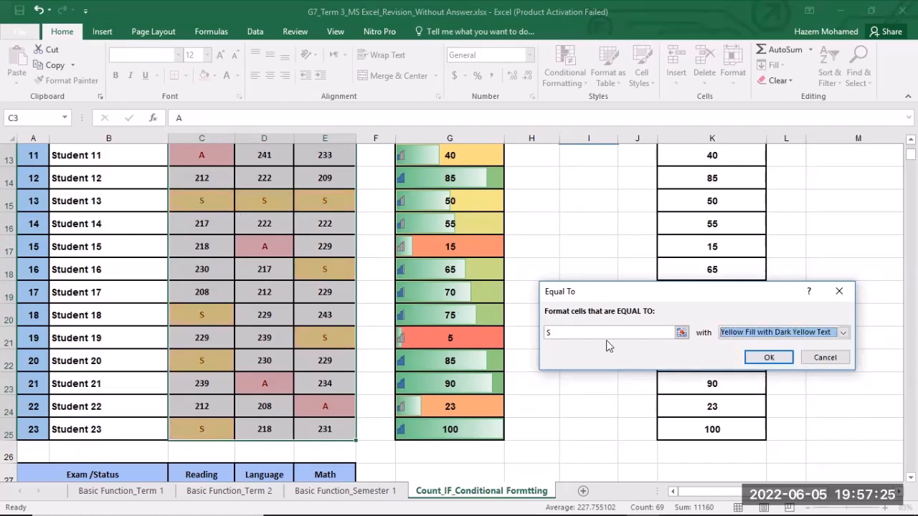
{"action": "left_click", "coordinate": [758, 354]}
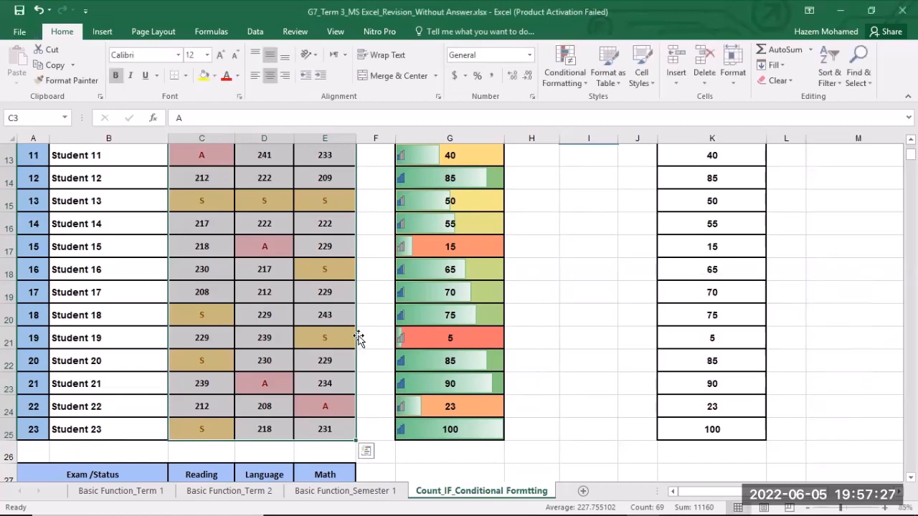
- Create a Between highlight rule for the scores in C3:E25 with the limits 100 and 300
{"action": "scroll", "coordinate": [282, 265], "scroll_direction": "up", "scroll_amount": 3}
{"action": "scroll", "coordinate": [295, 277], "scroll_direction": "up", "scroll_amount": 2}
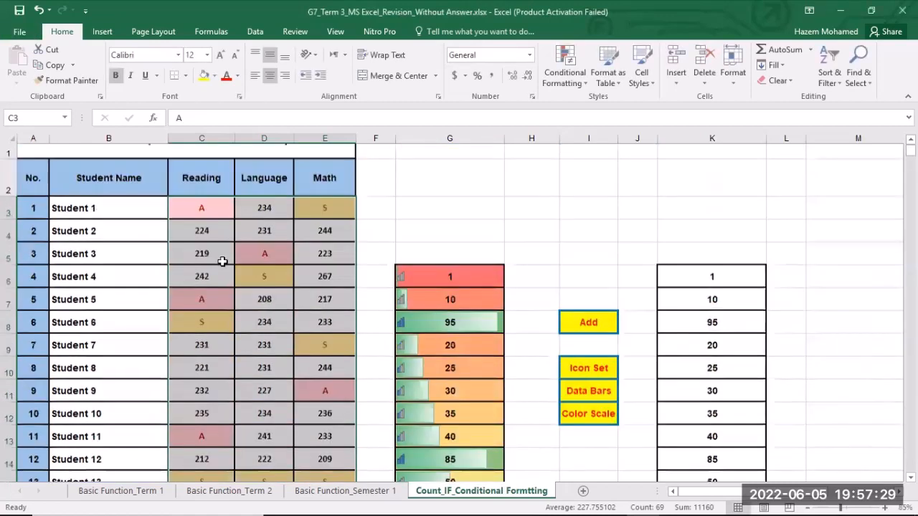
{"action": "scroll", "coordinate": [309, 377], "scroll_direction": "down", "scroll_amount": 1}
{"action": "scroll", "coordinate": [310, 378], "scroll_direction": "down", "scroll_amount": 3}
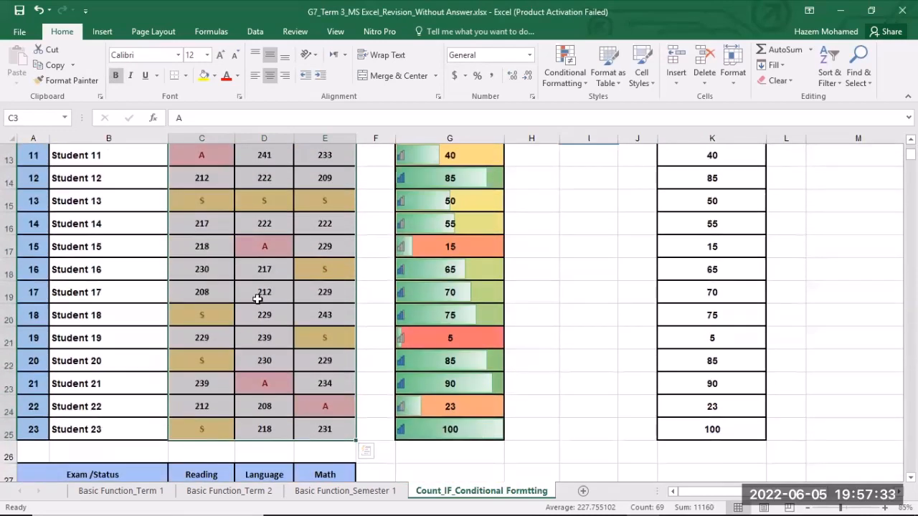
{"action": "scroll", "coordinate": [269, 281], "scroll_direction": "up", "scroll_amount": 4}
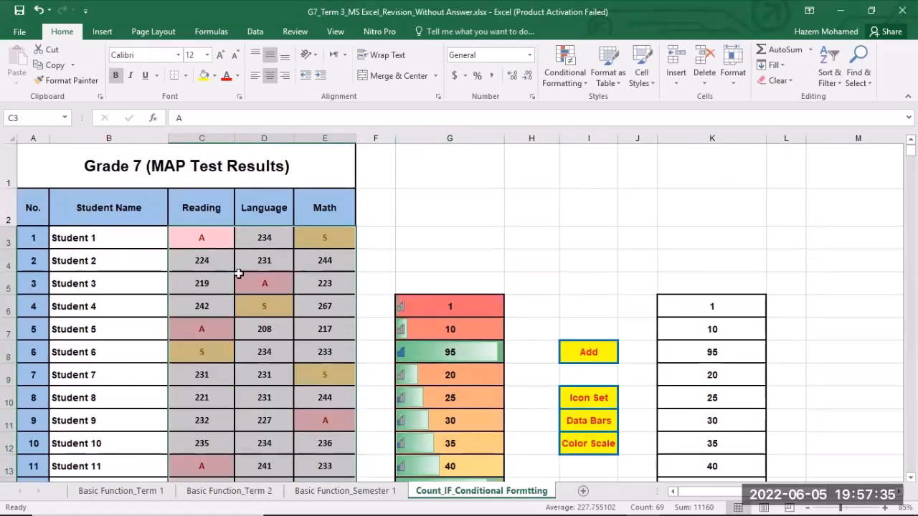
{"action": "left_click", "coordinate": [573, 68]}
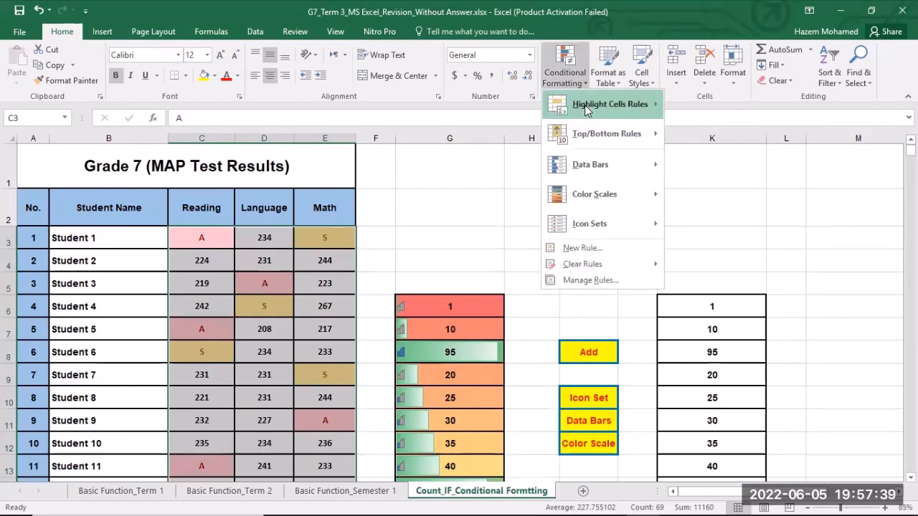
{"action": "mouse_move", "coordinate": [585, 104]}
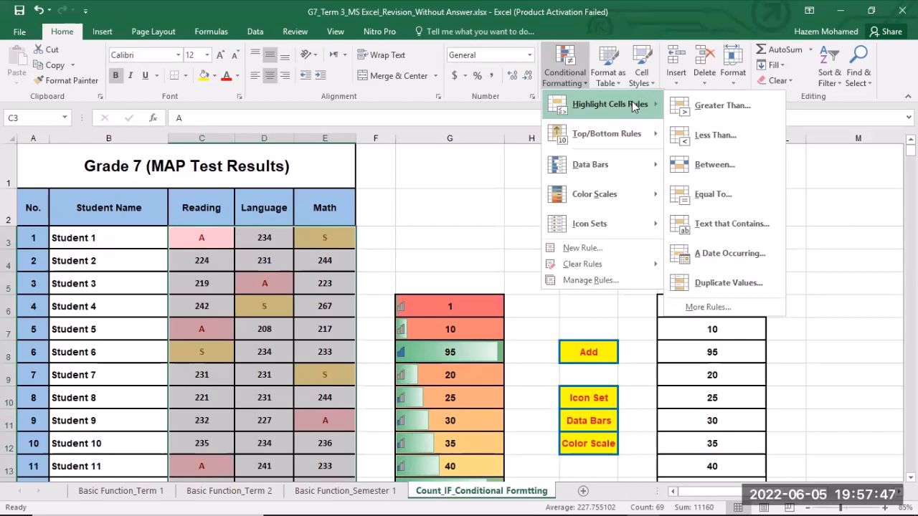
{"action": "left_click", "coordinate": [699, 165]}
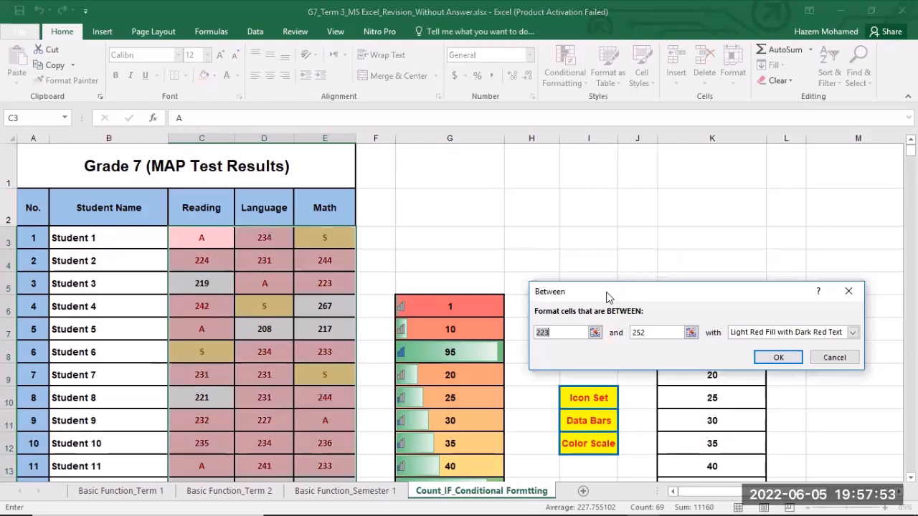
{"action": "type", "text": "100"}
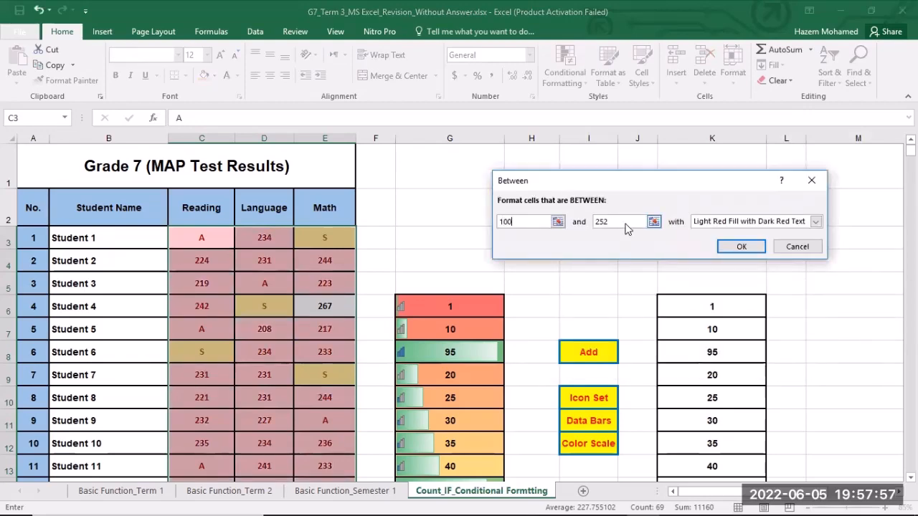
{"action": "left_click", "coordinate": [625, 223]}
{"action": "type", "text": "300"}
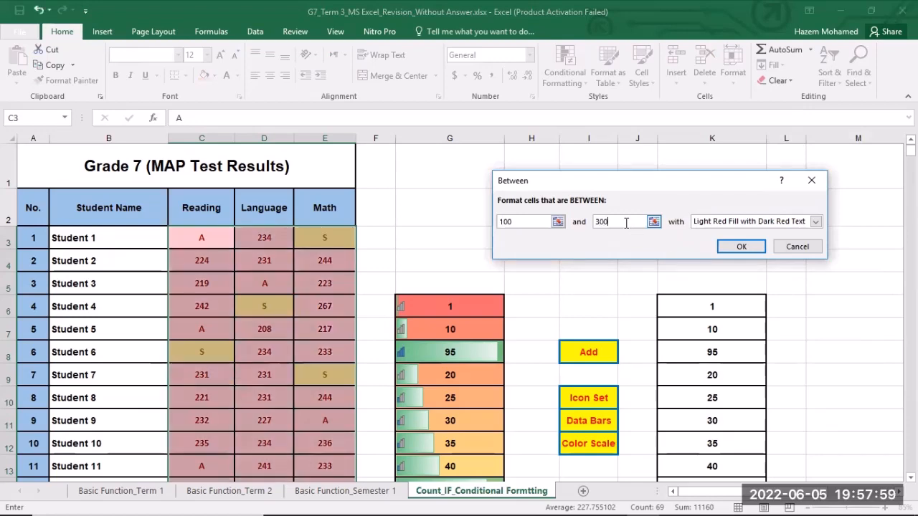
- Set the Between rule's format to Green Fill with Dark Green Text and apply it to the scores
{"action": "left_click", "coordinate": [739, 221]}
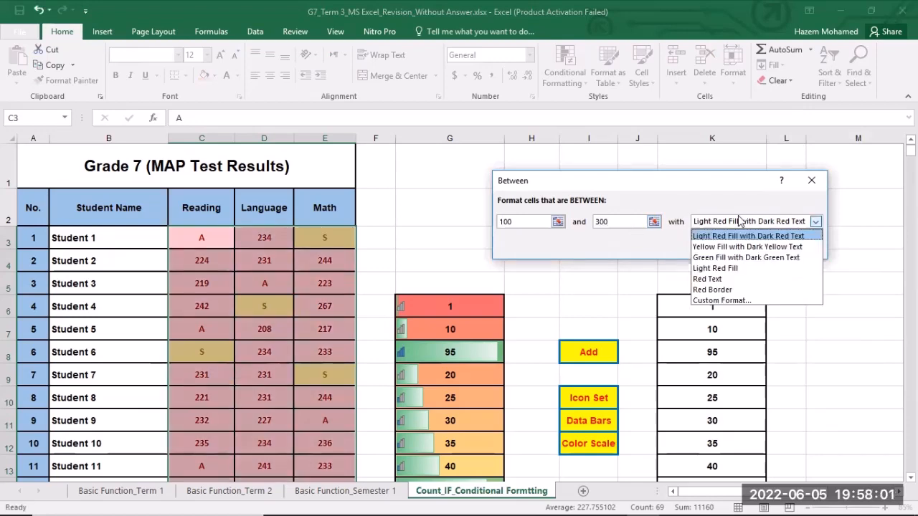
{"action": "left_click", "coordinate": [759, 260]}
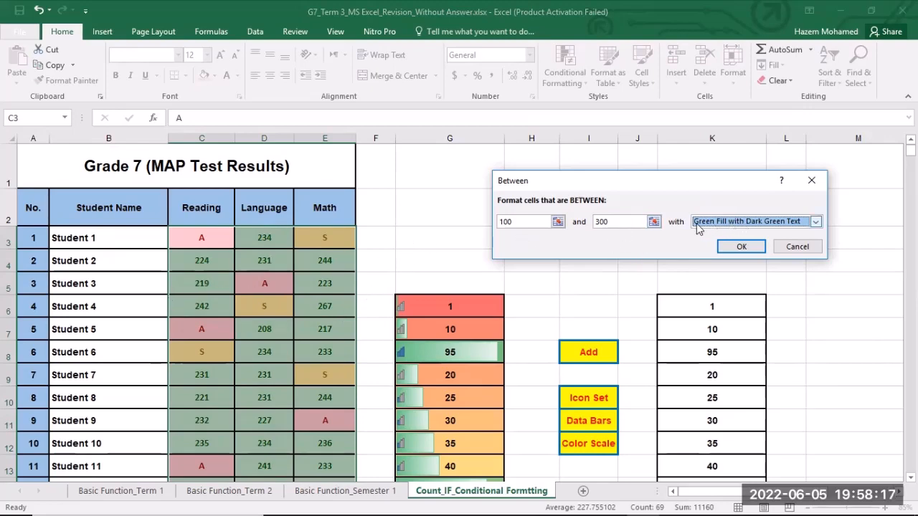
{"action": "left_click", "coordinate": [735, 246]}
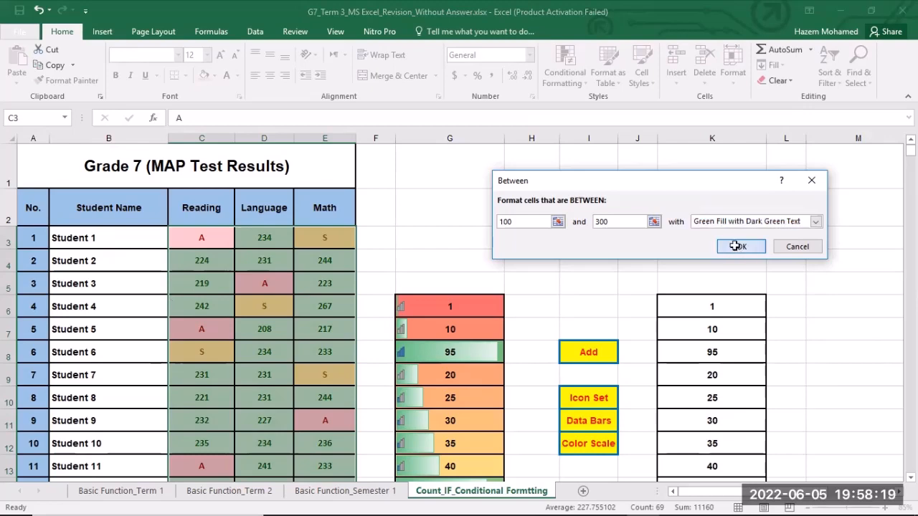
{"action": "left_click", "coordinate": [406, 211]}
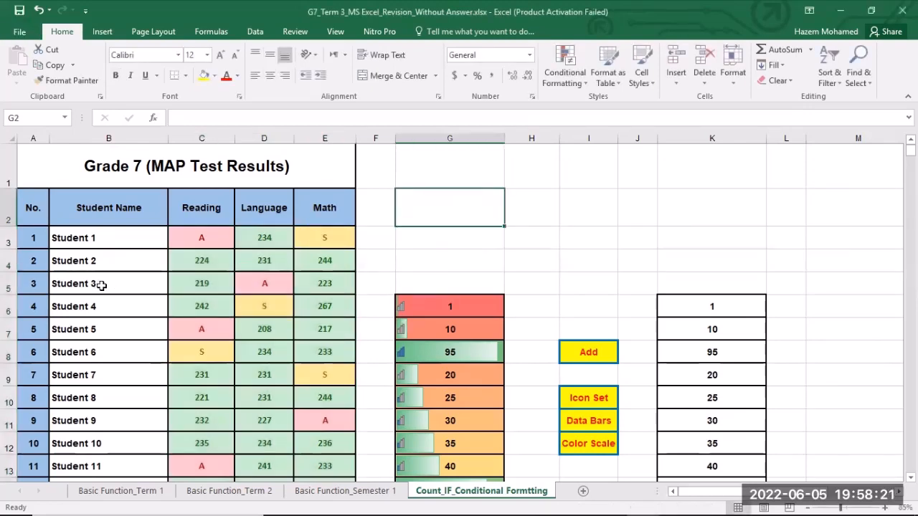
- Review the highlighted scores and compare the sample formatting in G6:G25 with the numbers in K6:K25 and the Icon Set, Data Bars and Color Scale tasks
{"action": "scroll", "coordinate": [99, 286], "scroll_direction": "down", "scroll_amount": 1}
{"action": "scroll", "coordinate": [99, 286], "scroll_direction": "down", "scroll_amount": 2}
{"action": "scroll", "coordinate": [235, 342], "scroll_direction": "up", "scroll_amount": 2}
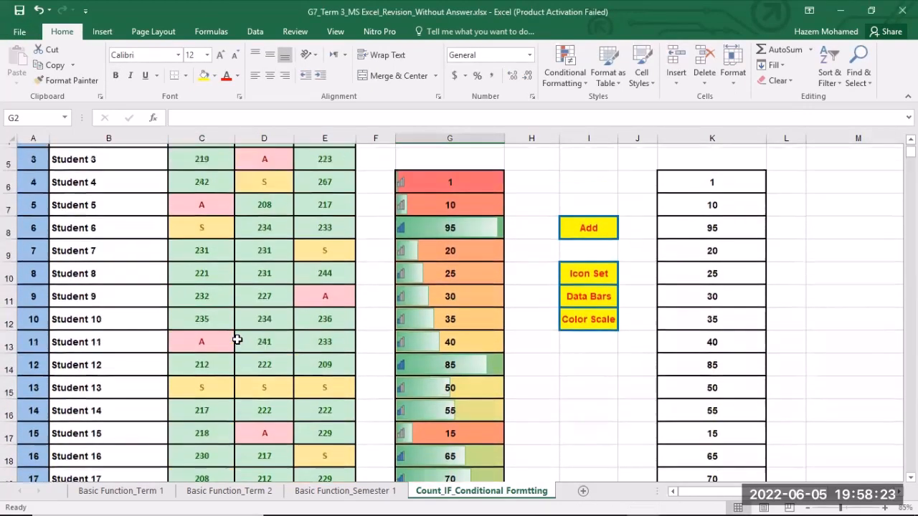
{"action": "scroll", "coordinate": [236, 236], "scroll_direction": "down", "scroll_amount": 2}
{"action": "scroll", "coordinate": [578, 286], "scroll_direction": "up", "scroll_amount": 3}
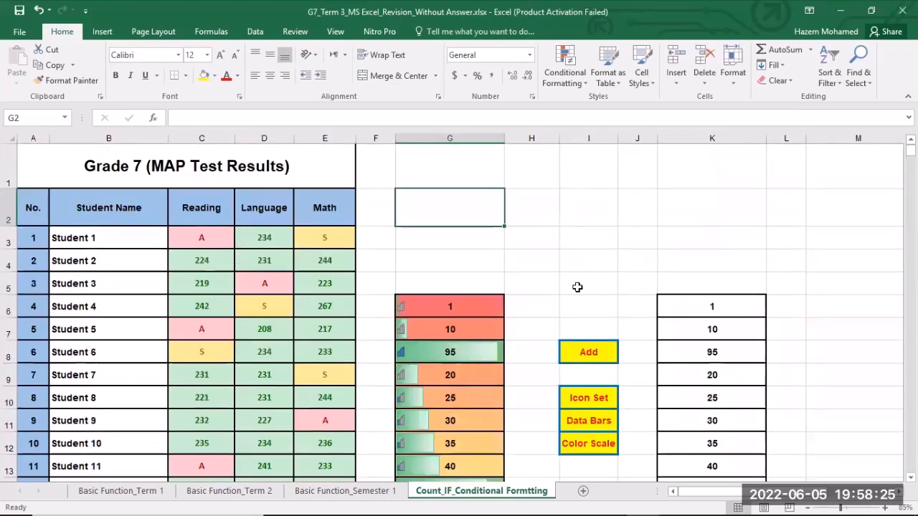
{"action": "scroll", "coordinate": [580, 287], "scroll_direction": "down", "scroll_amount": 2}
{"action": "scroll", "coordinate": [580, 288], "scroll_direction": "down", "scroll_amount": 1}
{"action": "scroll", "coordinate": [495, 354], "scroll_direction": "up", "scroll_amount": 2}
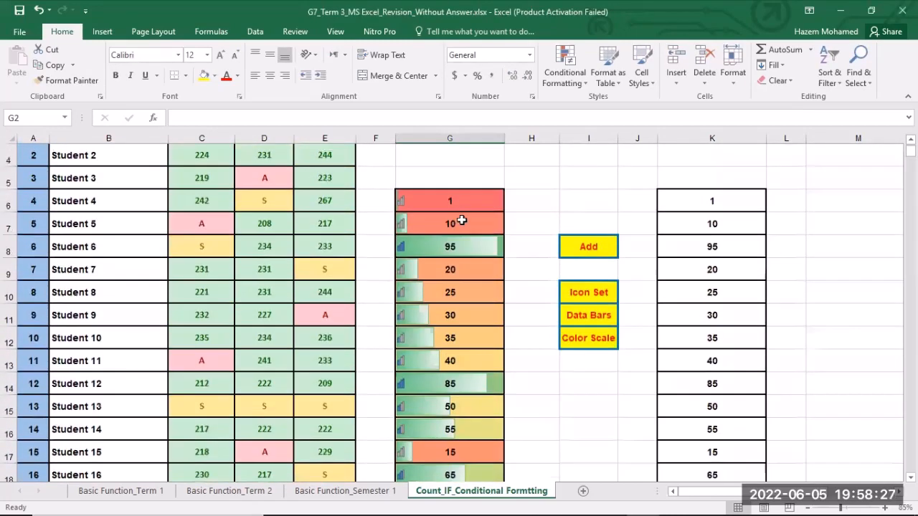
{"action": "scroll", "coordinate": [455, 338], "scroll_direction": "down", "scroll_amount": 3}
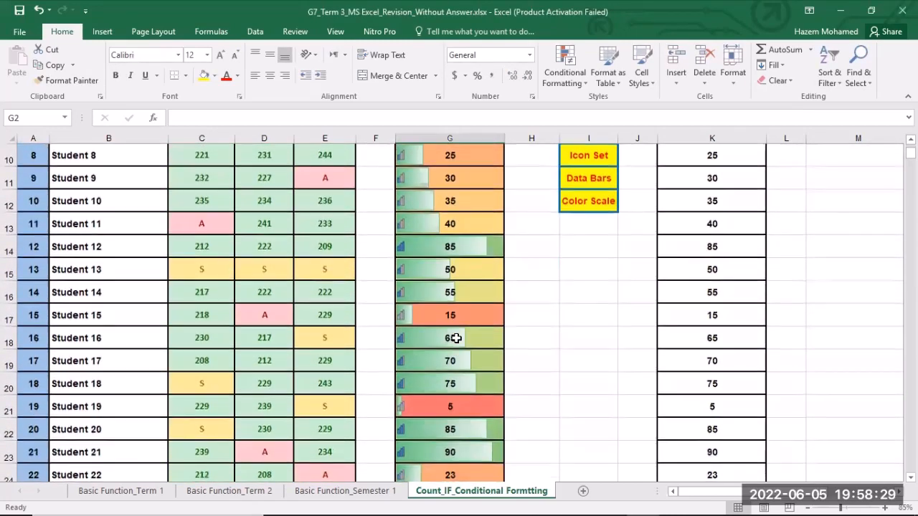
{"action": "scroll", "coordinate": [444, 260], "scroll_direction": "up", "scroll_amount": 3}
{"action": "scroll", "coordinate": [477, 315], "scroll_direction": "down", "scroll_amount": 3}
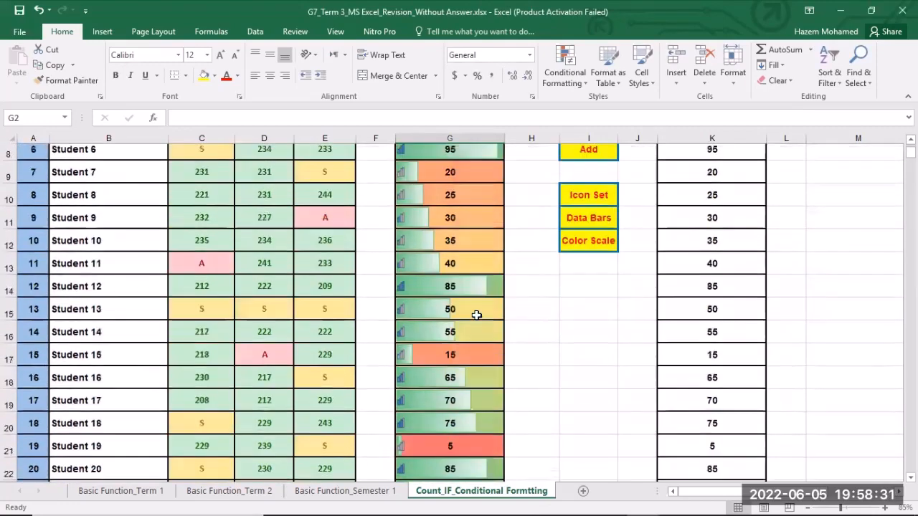
{"action": "scroll", "coordinate": [477, 315], "scroll_direction": "down", "scroll_amount": 1}
{"action": "scroll", "coordinate": [483, 356], "scroll_direction": "up", "scroll_amount": 4}
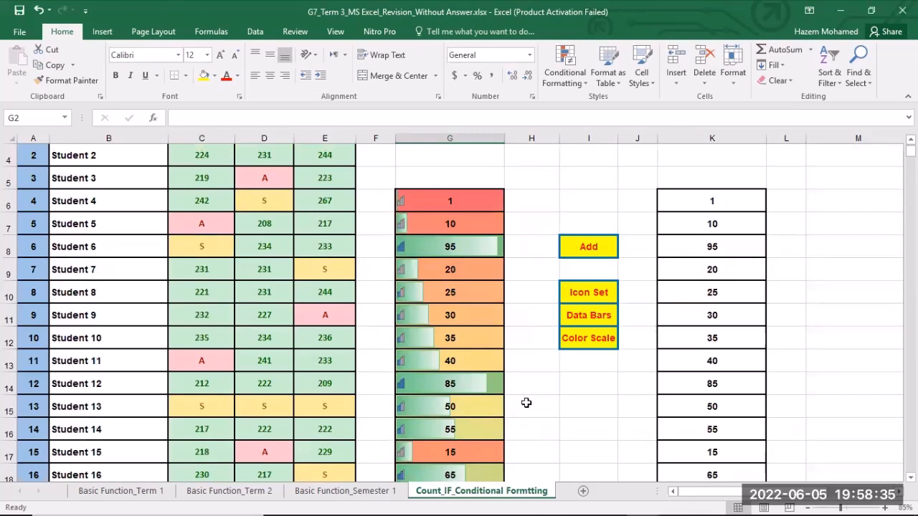
{"action": "scroll", "coordinate": [523, 404], "scroll_direction": "down", "scroll_amount": 2}
{"action": "scroll", "coordinate": [522, 413], "scroll_direction": "down", "scroll_amount": 1}
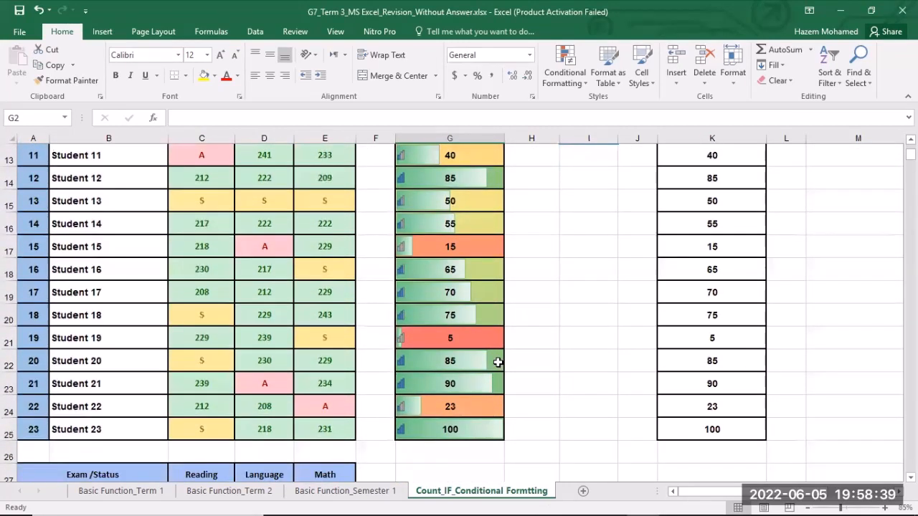
{"action": "scroll", "coordinate": [494, 378], "scroll_direction": "up", "scroll_amount": 2}
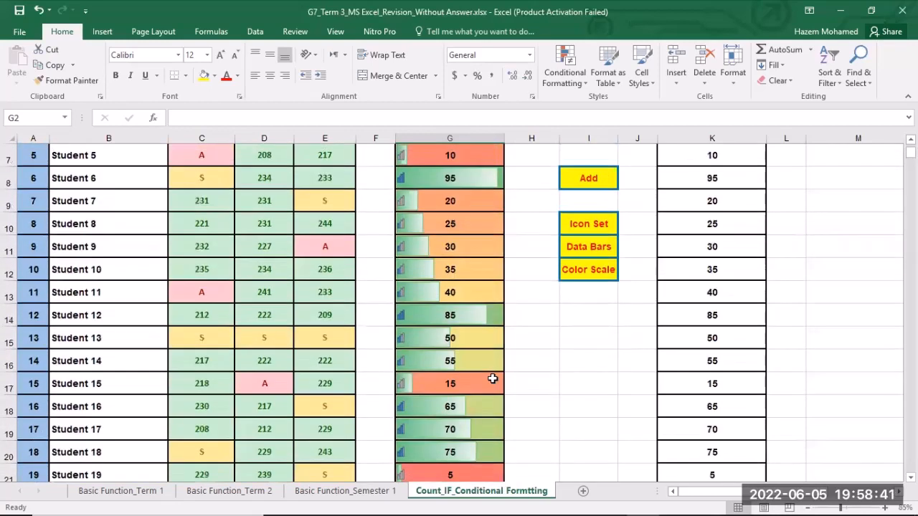
{"action": "scroll", "coordinate": [470, 439], "scroll_direction": "down", "scroll_amount": 2}
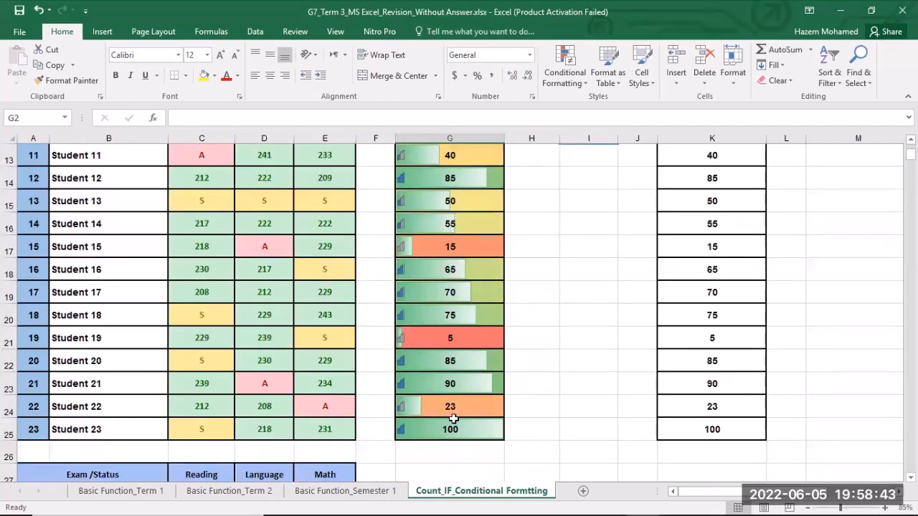
{"action": "scroll", "coordinate": [506, 402], "scroll_direction": "up", "scroll_amount": 2}
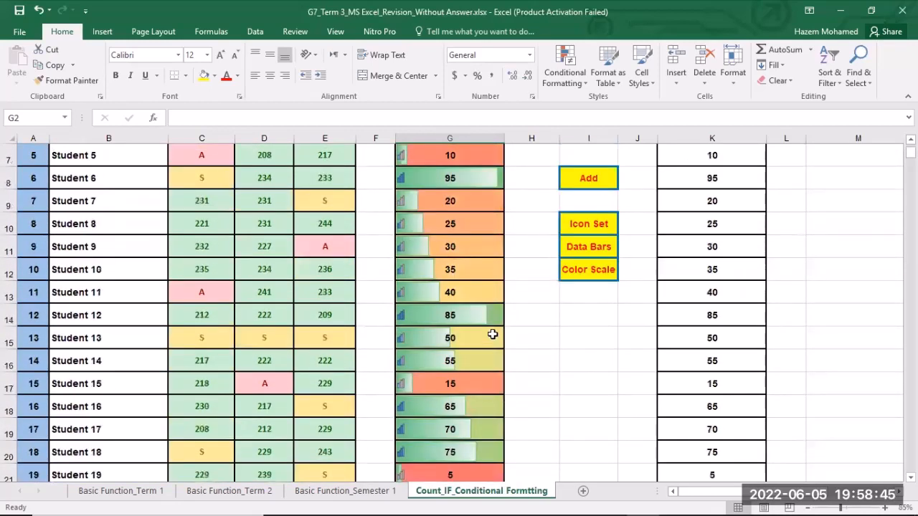
{"action": "scroll", "coordinate": [492, 334], "scroll_direction": "up", "scroll_amount": 1}
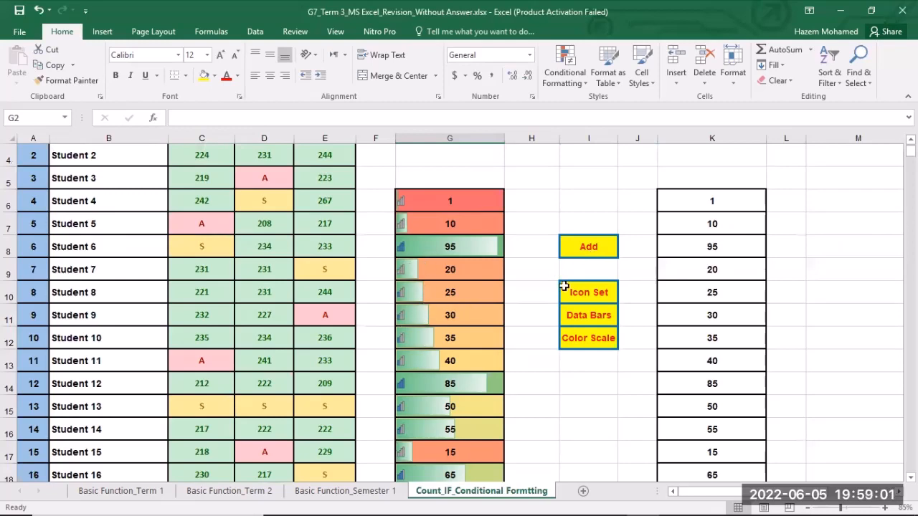
{"action": "scroll", "coordinate": [719, 348], "scroll_direction": "down", "scroll_amount": 1}
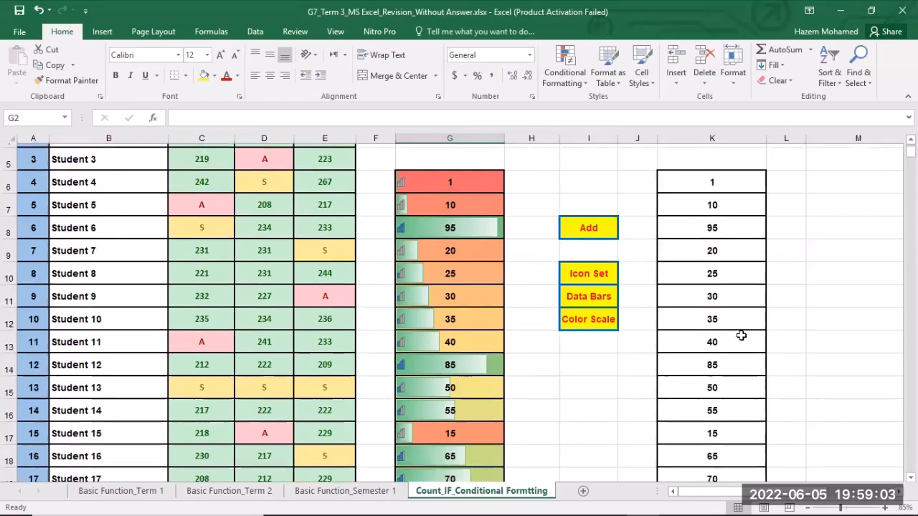
{"action": "scroll", "coordinate": [738, 334], "scroll_direction": "up", "scroll_amount": 1}
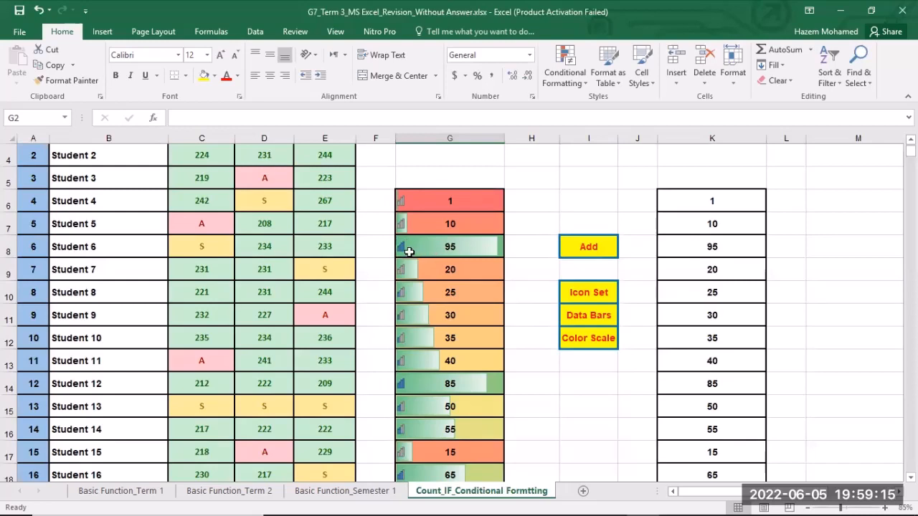
{"action": "scroll", "coordinate": [437, 364], "scroll_direction": "down", "scroll_amount": 3}
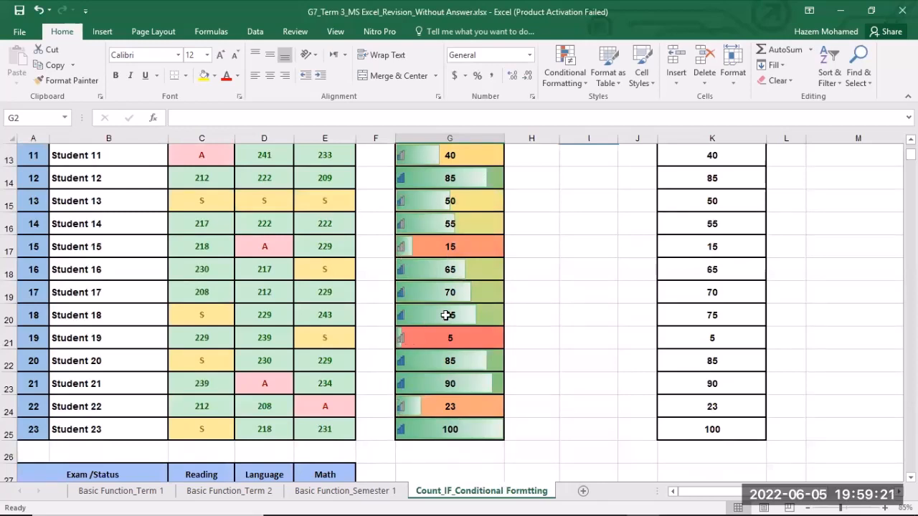
{"action": "scroll", "coordinate": [460, 310], "scroll_direction": "up", "scroll_amount": 2}
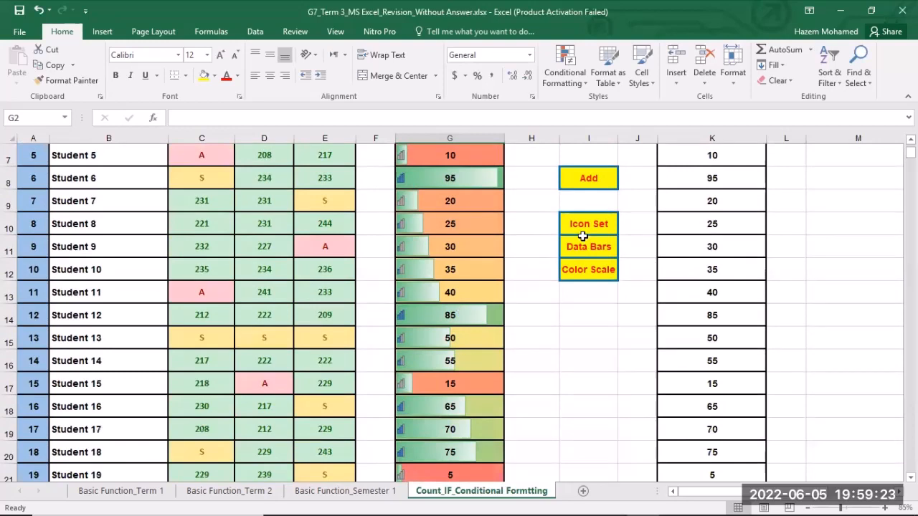
{"action": "scroll", "coordinate": [567, 362], "scroll_direction": "up", "scroll_amount": 2}
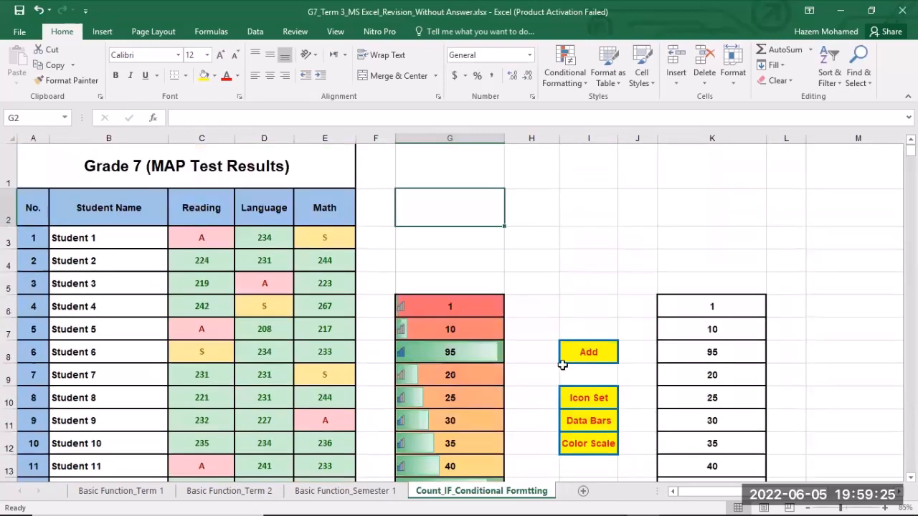
- Apply the Green - Yellow - Red Color Scale to the numbers in K6:K25
{"action": "scroll", "coordinate": [624, 375], "scroll_direction": "down", "scroll_amount": 2}
{"action": "scroll", "coordinate": [710, 233], "scroll_direction": "up", "scroll_amount": 1}
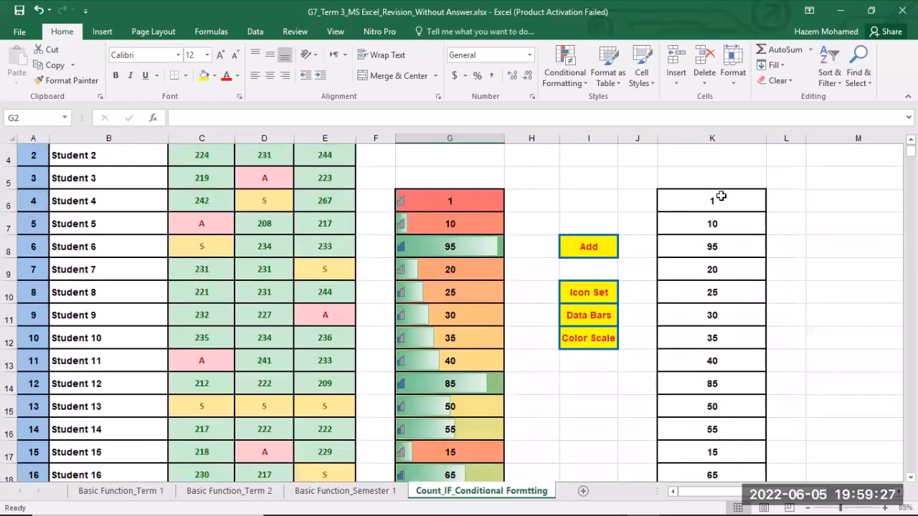
{"action": "left_click_drag", "start_coordinate": [721, 195], "coordinate": [717, 466]}
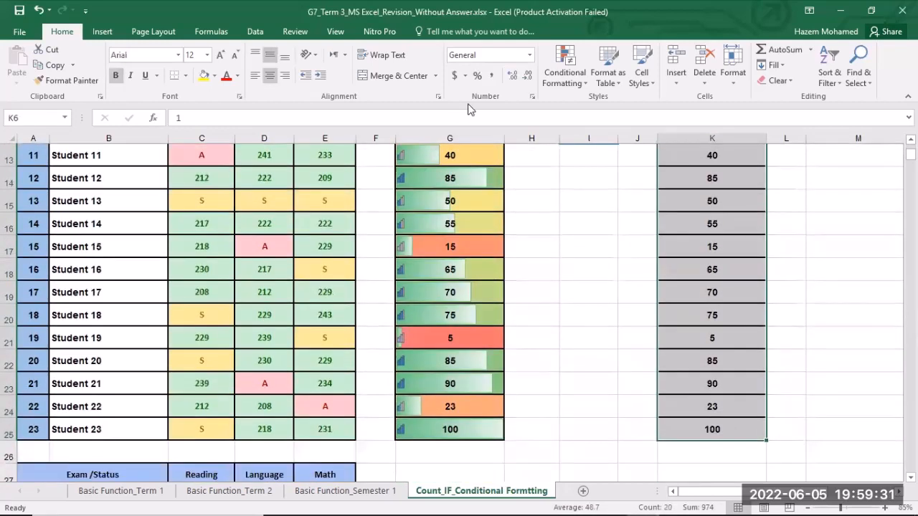
{"action": "left_click", "coordinate": [567, 71]}
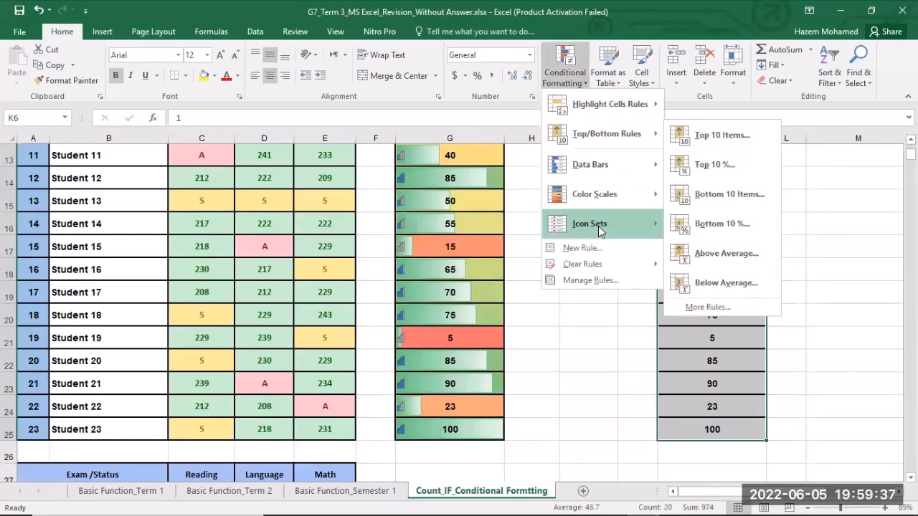
{"action": "mouse_move", "coordinate": [611, 201]}
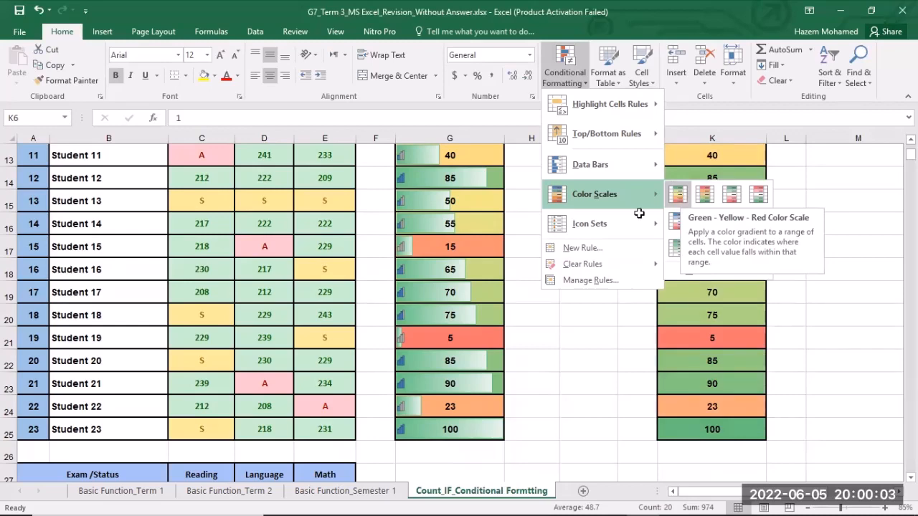
{"action": "scroll", "coordinate": [710, 215], "scroll_direction": "up", "scroll_amount": 3}
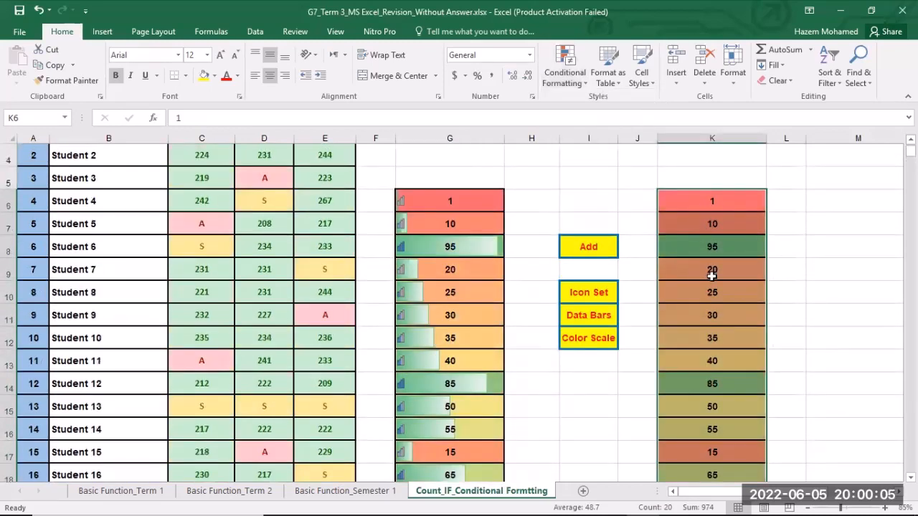
{"action": "left_click", "coordinate": [833, 254]}
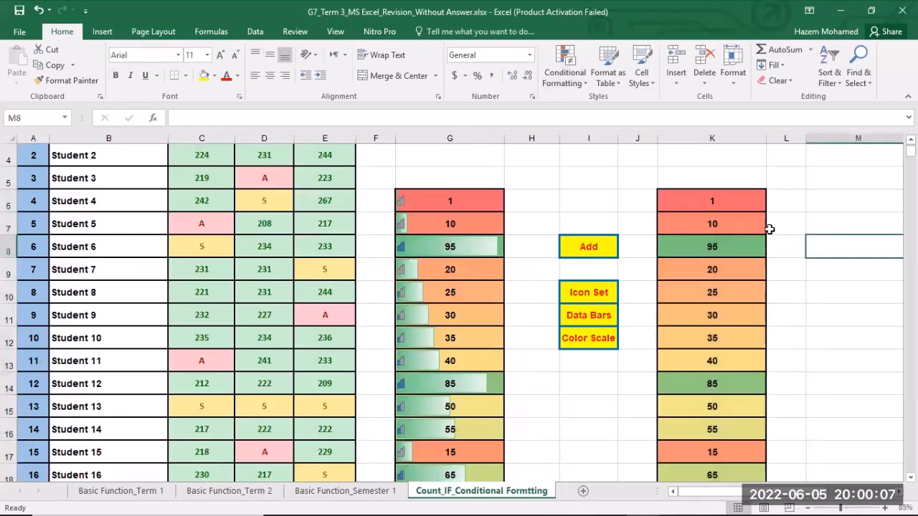
{"action": "left_click", "coordinate": [732, 200]}
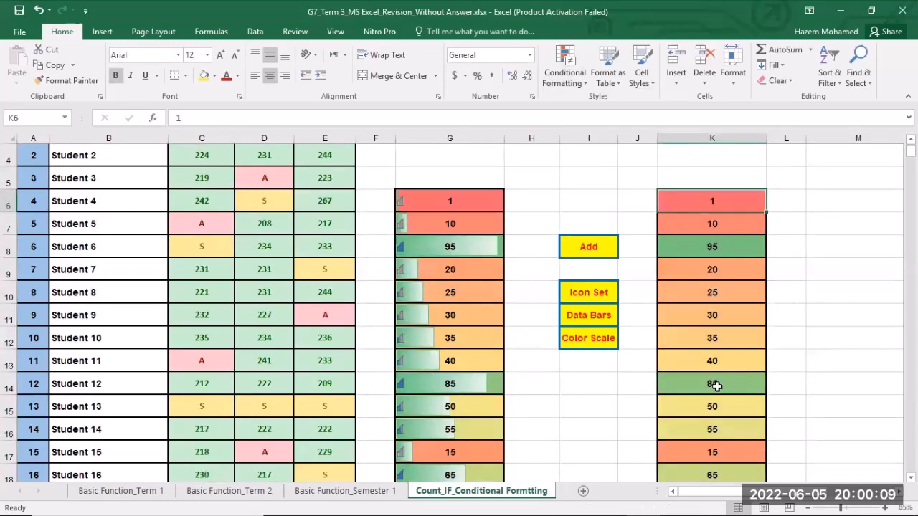
- Examine the color scale on the high and low numbers in K6:K25 against the sample in G6:G25
{"action": "scroll", "coordinate": [714, 359], "scroll_direction": "down", "scroll_amount": 1}
{"action": "left_click", "coordinate": [720, 315]}
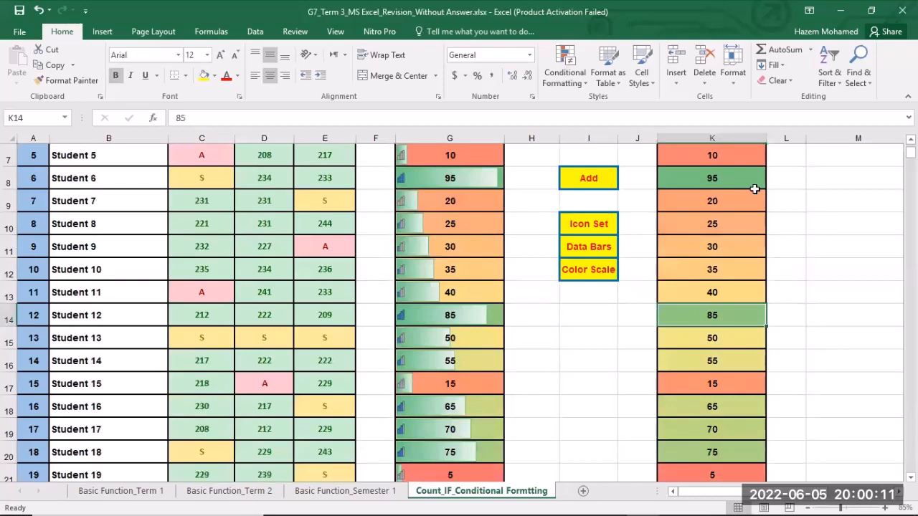
{"action": "left_click", "coordinate": [753, 184]}
{"action": "left_click", "coordinate": [732, 307]}
{"action": "scroll", "coordinate": [726, 344], "scroll_direction": "down", "scroll_amount": 1}
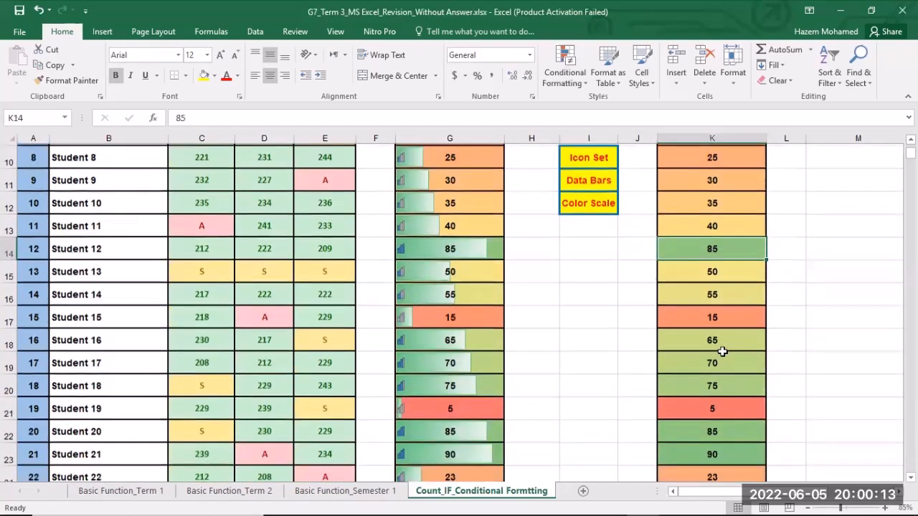
{"action": "scroll", "coordinate": [746, 359], "scroll_direction": "down", "scroll_amount": 1}
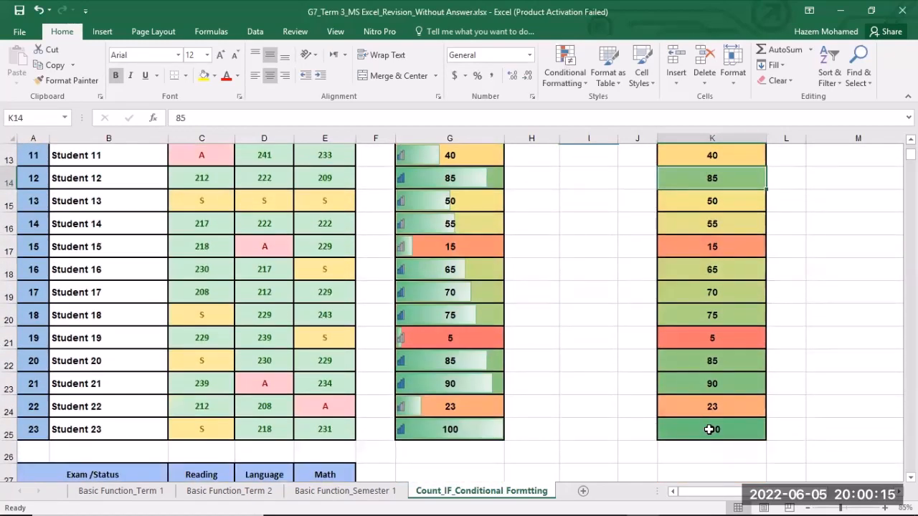
{"action": "left_click", "coordinate": [708, 428]}
{"action": "scroll", "coordinate": [726, 328], "scroll_direction": "up", "scroll_amount": 1}
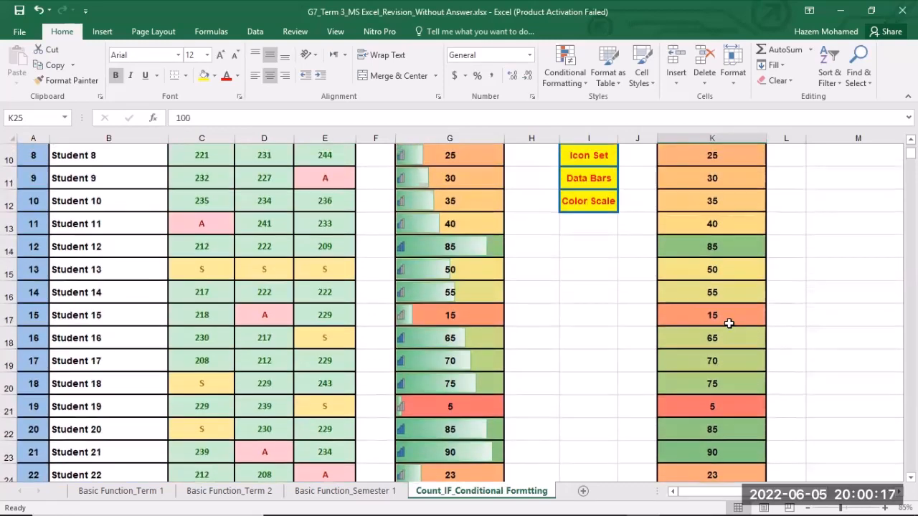
{"action": "scroll", "coordinate": [724, 252], "scroll_direction": "up", "scroll_amount": 2}
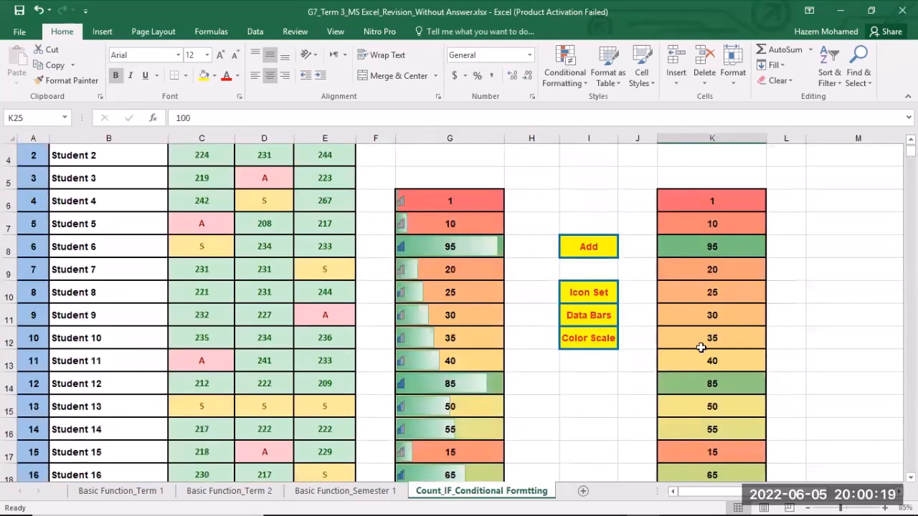
{"action": "scroll", "coordinate": [700, 347], "scroll_direction": "down", "scroll_amount": 1}
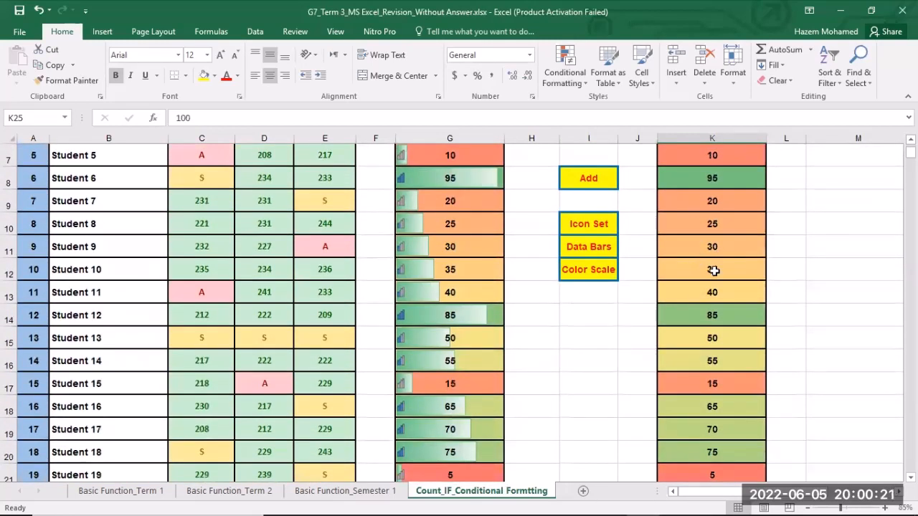
{"action": "scroll", "coordinate": [676, 250], "scroll_direction": "up", "scroll_amount": 1}
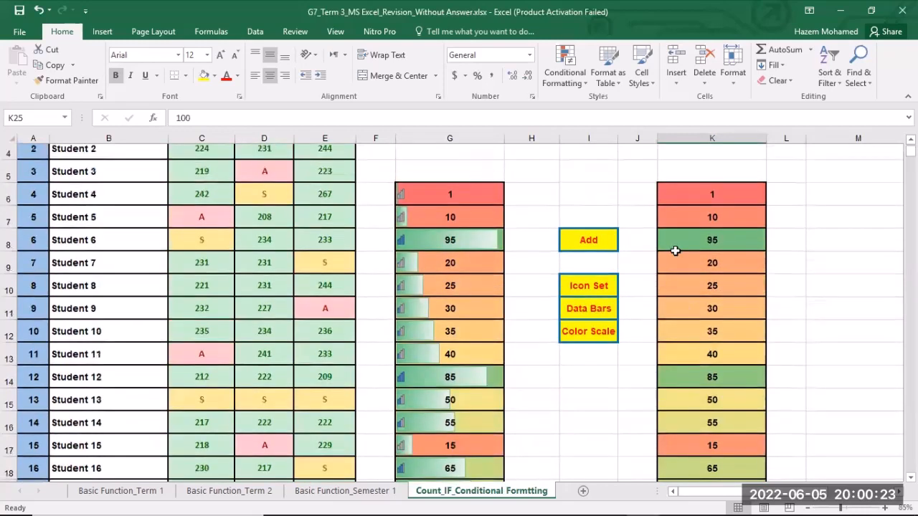
- Apply the light blue Gradient Fill Data Bars to the numbers in K6:K25
{"action": "left_click_drag", "start_coordinate": [684, 201], "coordinate": [707, 499]}
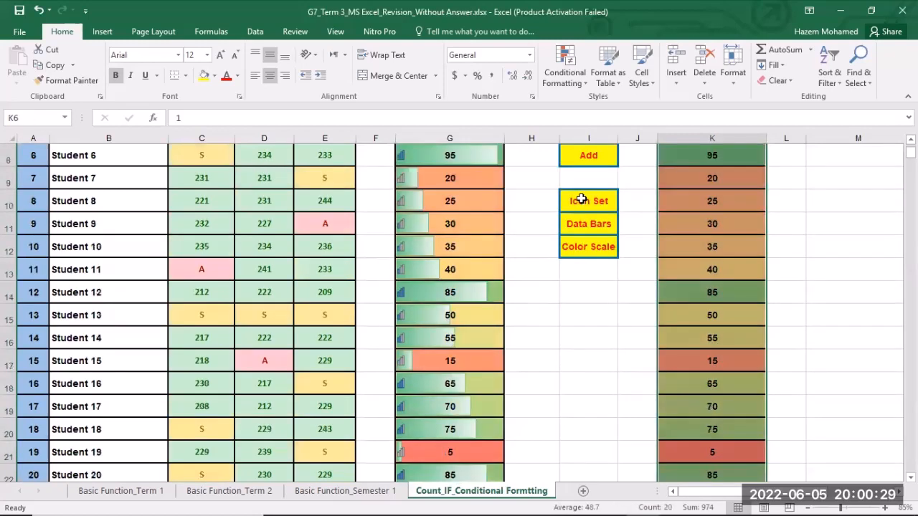
{"action": "left_click", "coordinate": [569, 81]}
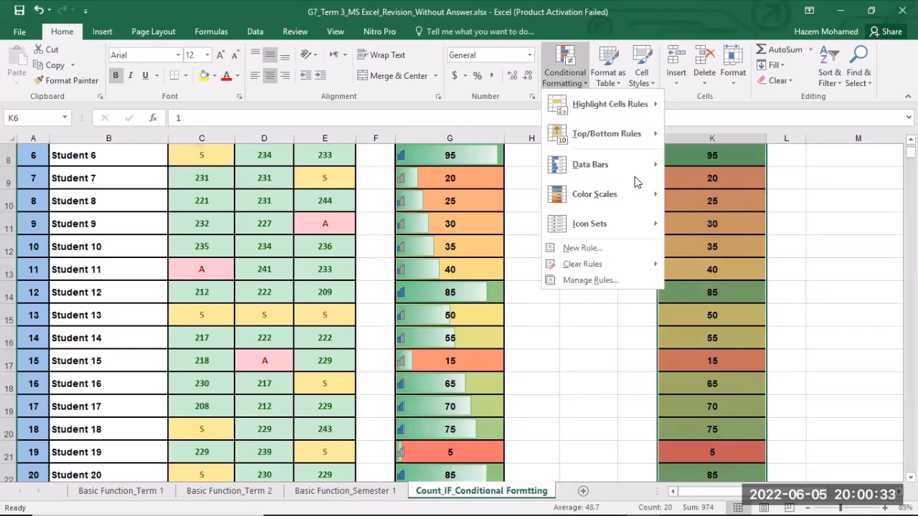
{"action": "mouse_move", "coordinate": [602, 159]}
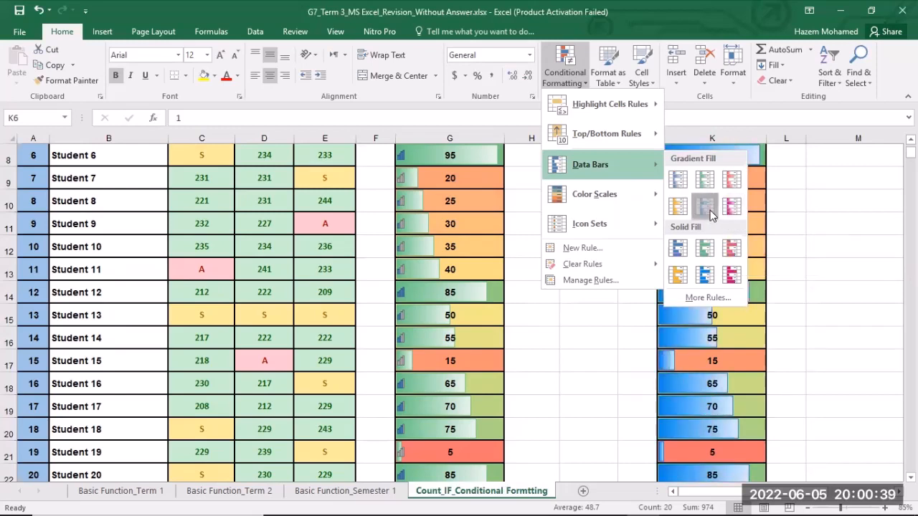
{"action": "left_click", "coordinate": [708, 214]}
{"action": "scroll", "coordinate": [717, 223], "scroll_direction": "up", "scroll_amount": 1}
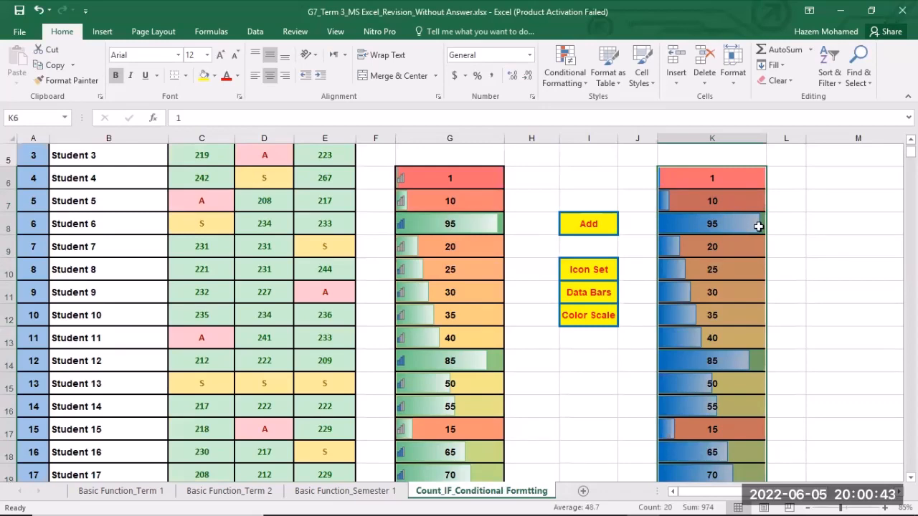
- Test how the data bar and color respond by setting K8 to 8, and restore its value to 95
{"action": "left_click", "coordinate": [750, 268]}
{"action": "left_click", "coordinate": [719, 223]}
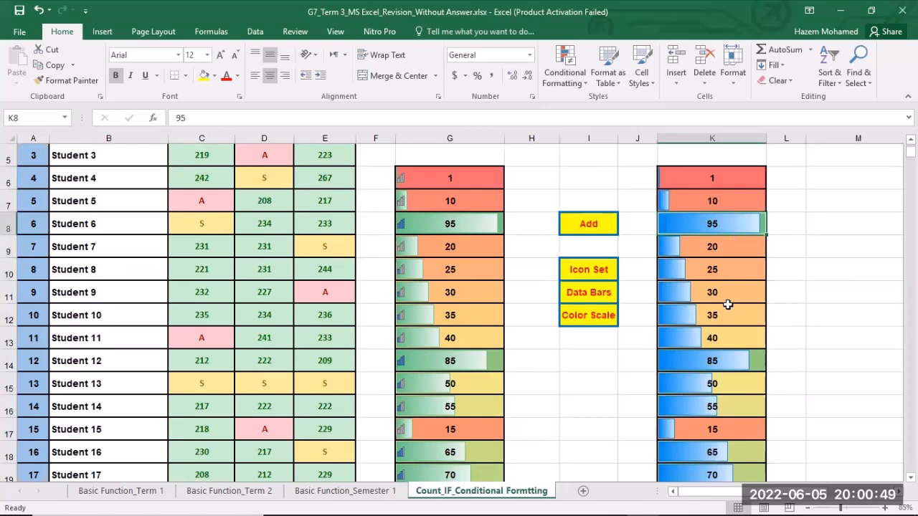
{"action": "scroll", "coordinate": [727, 303], "scroll_direction": "down", "scroll_amount": 2}
{"action": "scroll", "coordinate": [736, 428], "scroll_direction": "down", "scroll_amount": 1}
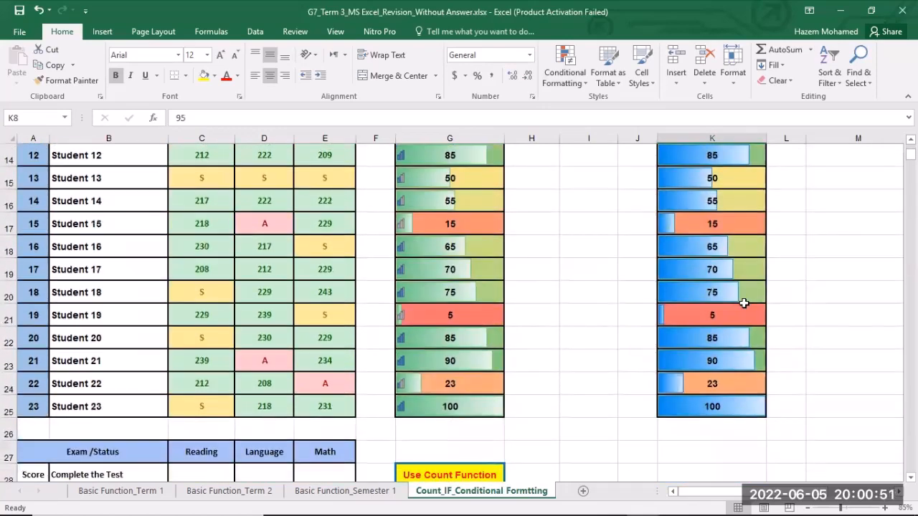
{"action": "scroll", "coordinate": [727, 319], "scroll_direction": "up", "scroll_amount": 5}
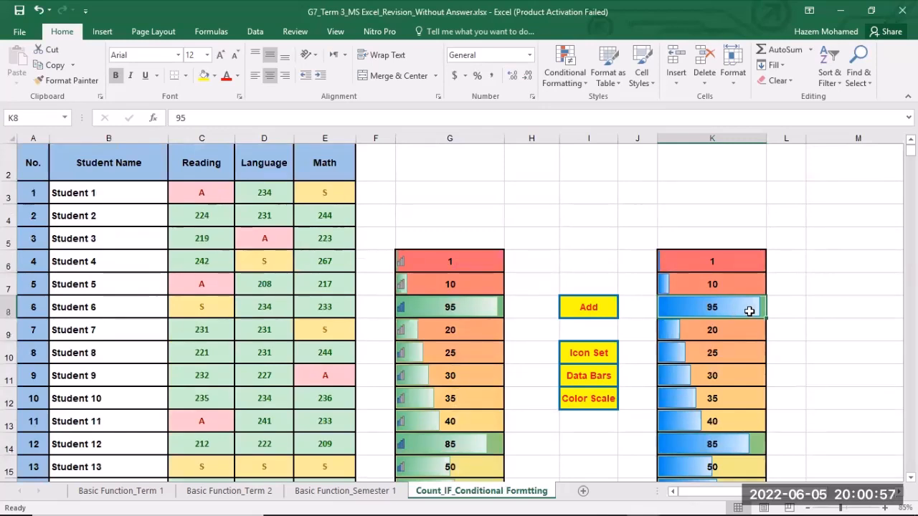
{"action": "type", "text": "8"}
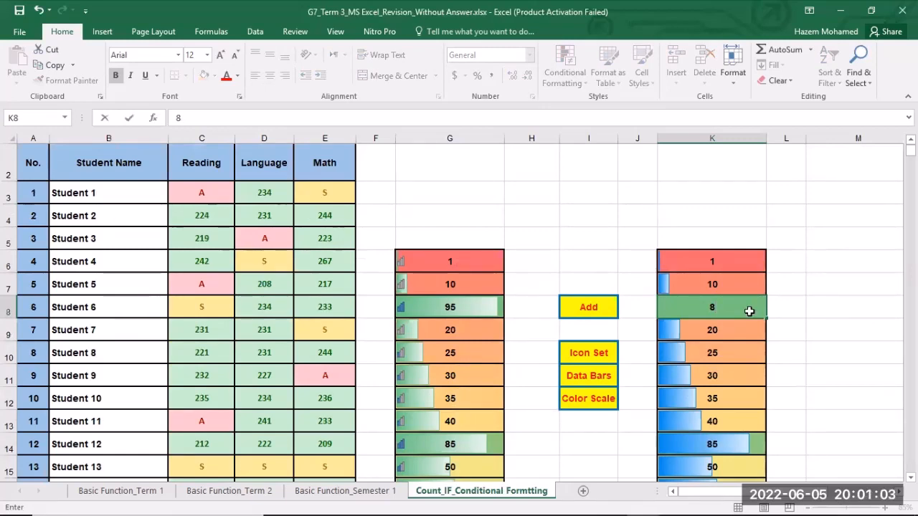
{"action": "key", "text": "Return"}
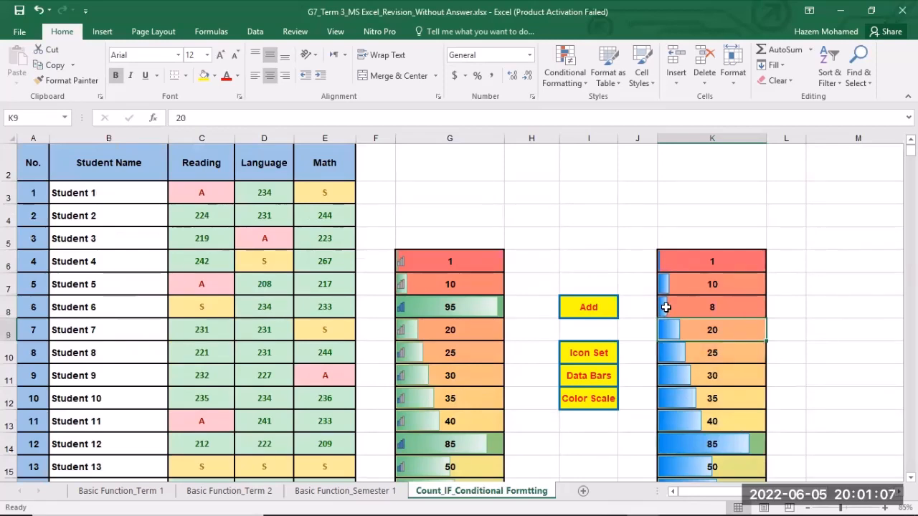
{"action": "left_click", "coordinate": [694, 310]}
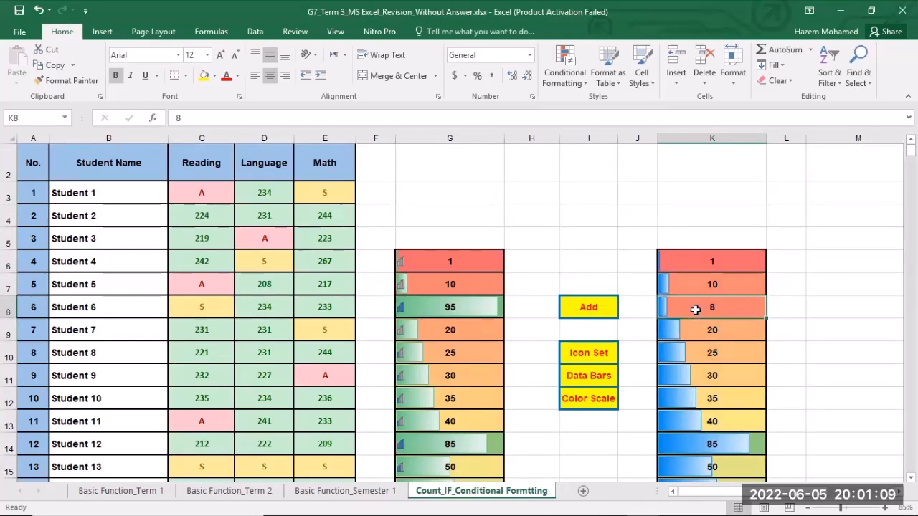
{"action": "type", "text": "95"}
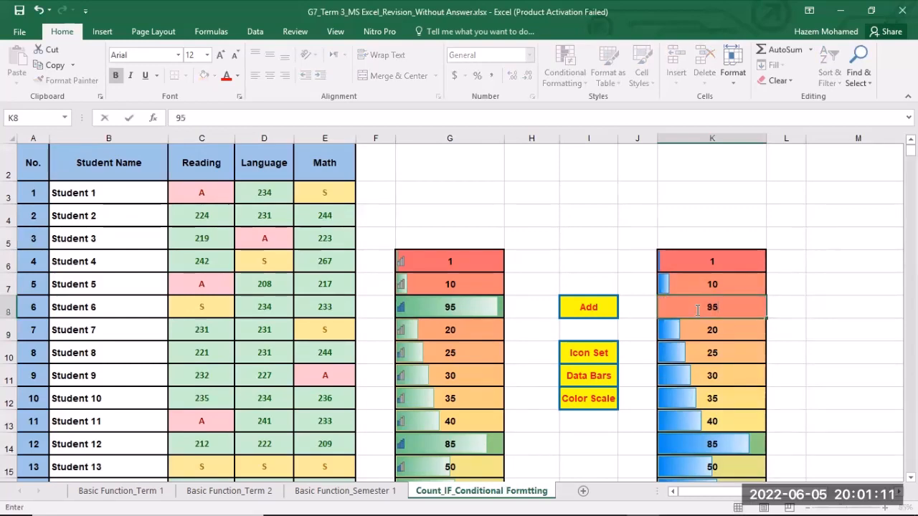
{"action": "key", "text": "Return"}
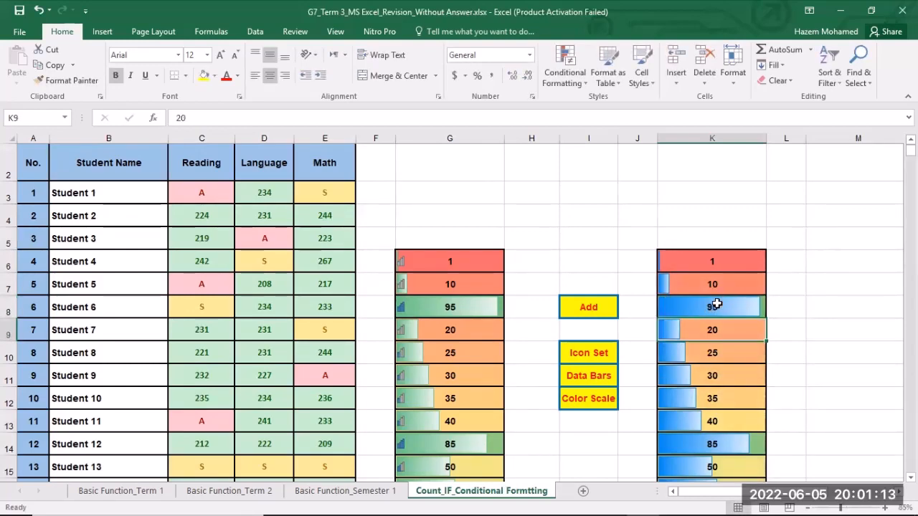
- Apply the circled check, exclamation and cross Indicators Icon Set to the numbers in K6:K25
{"action": "left_click_drag", "start_coordinate": [693, 261], "coordinate": [684, 500]}
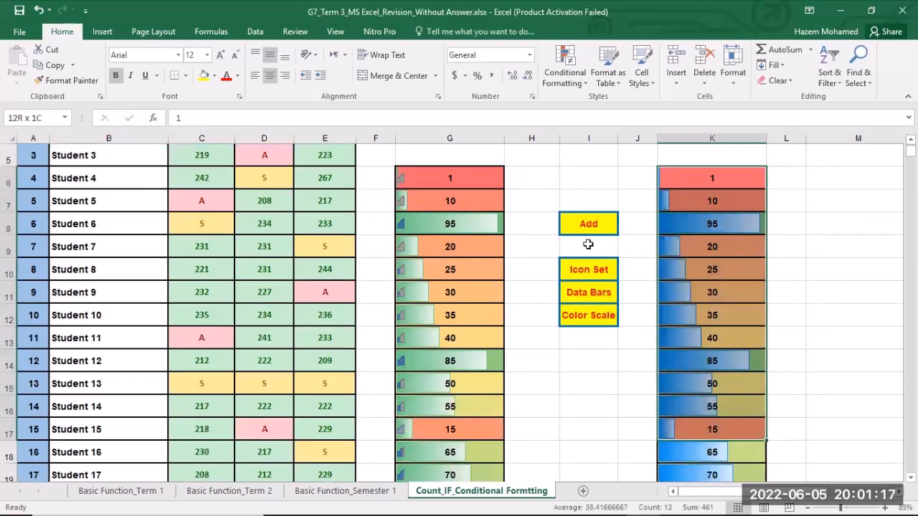
{"action": "key", "text": "ctrl+shift+Down"}
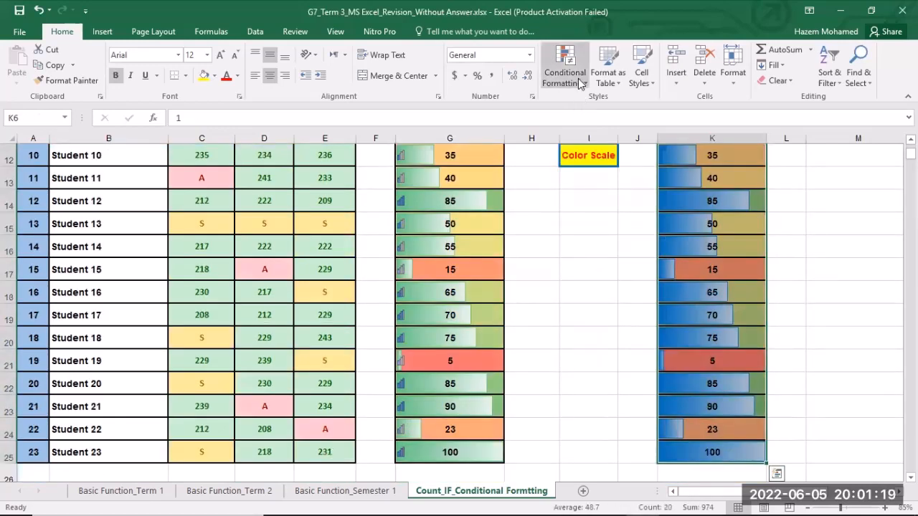
{"action": "left_click", "coordinate": [580, 83]}
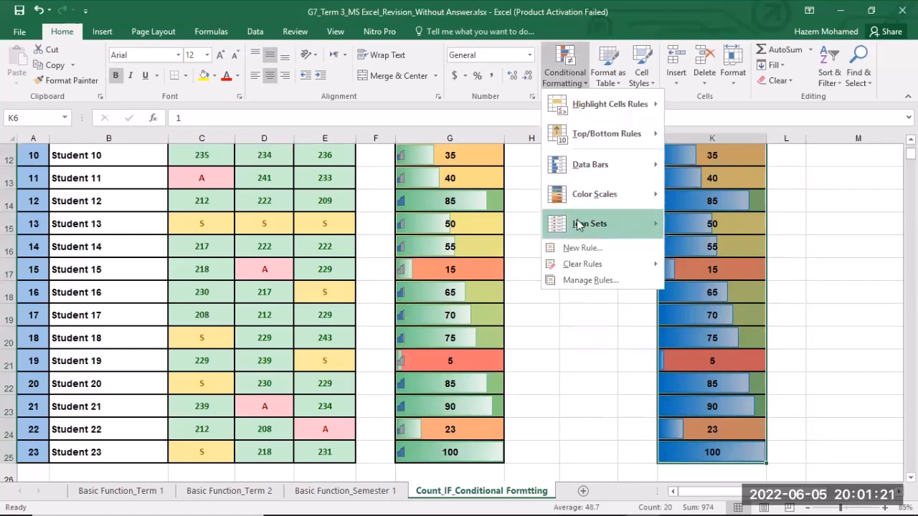
{"action": "mouse_move", "coordinate": [578, 225]}
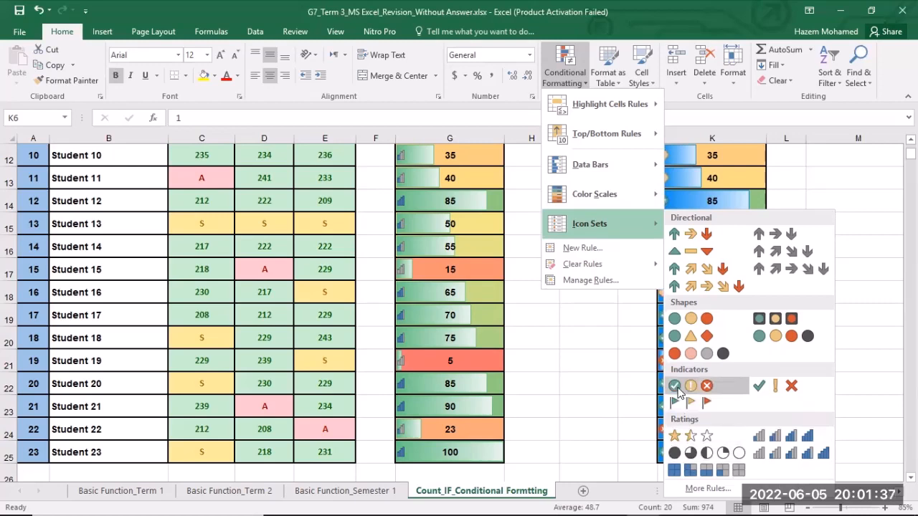
{"action": "left_click", "coordinate": [721, 387]}
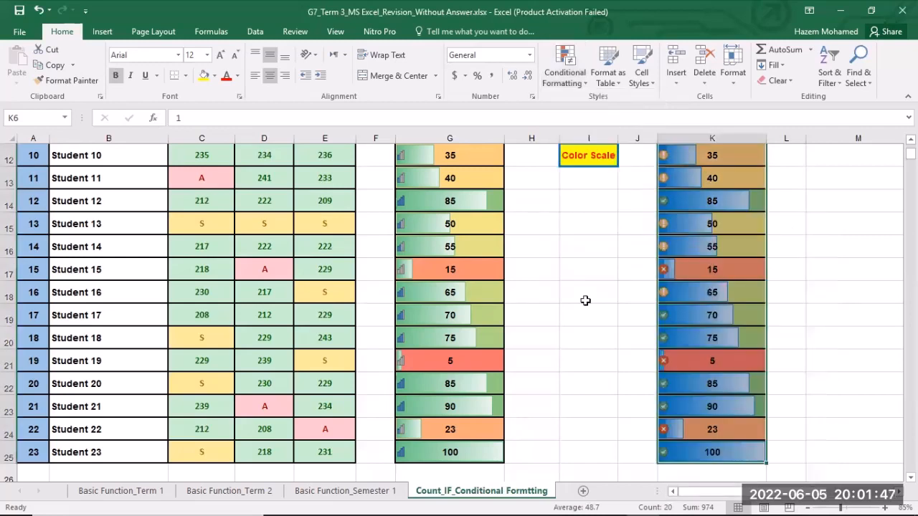
- Examine which icons the low, middle and high numbers in K6:K25 receive and compare them with the sample column
{"action": "scroll", "coordinate": [585, 301], "scroll_direction": "up", "scroll_amount": 1}
{"action": "left_click", "coordinate": [699, 341]}
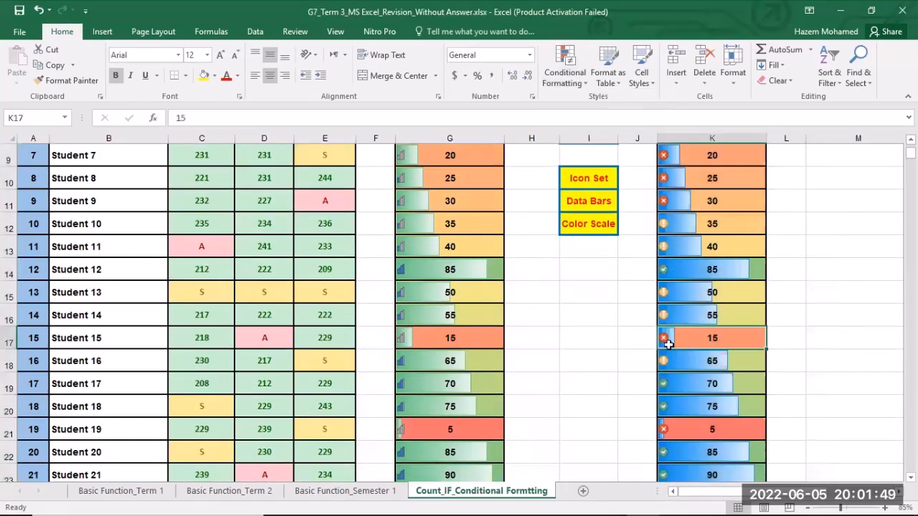
{"action": "scroll", "coordinate": [677, 308], "scroll_direction": "up", "scroll_amount": 2}
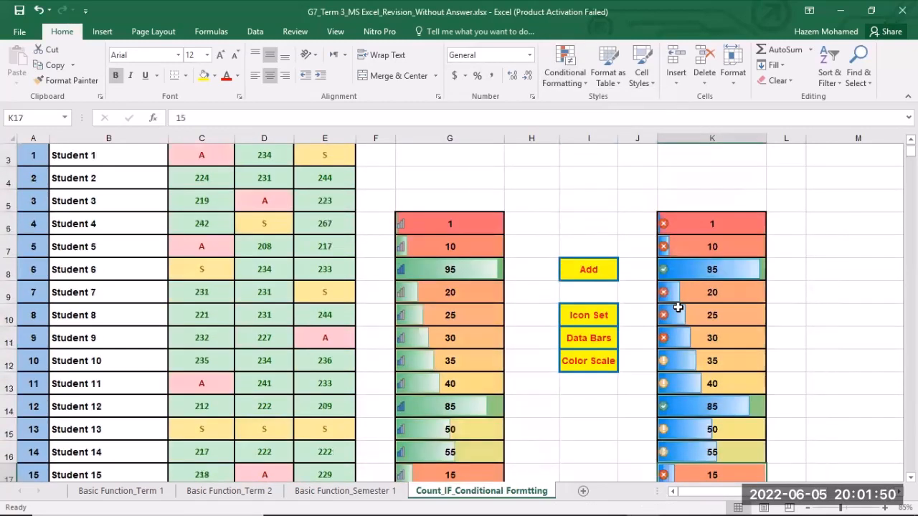
{"action": "left_click", "coordinate": [670, 271]}
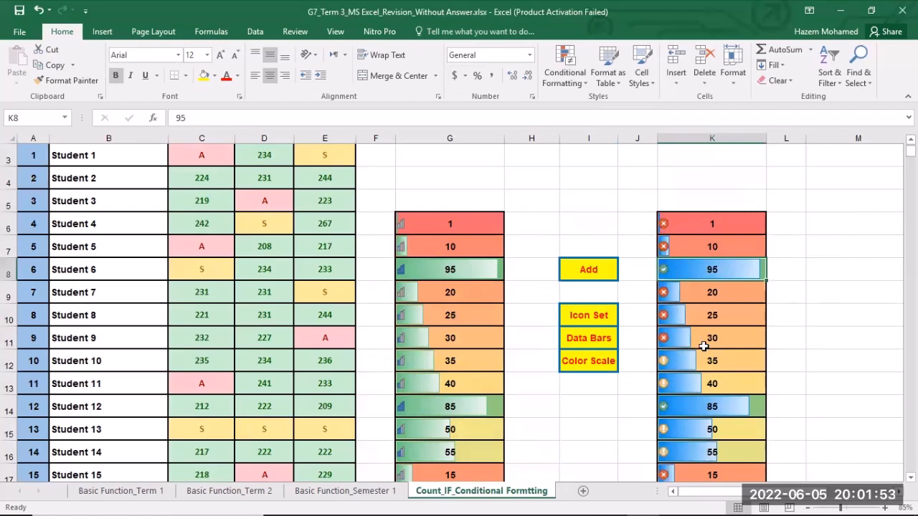
{"action": "scroll", "coordinate": [684, 342], "scroll_direction": "down", "scroll_amount": 1}
{"action": "scroll", "coordinate": [683, 341], "scroll_direction": "down", "scroll_amount": 2}
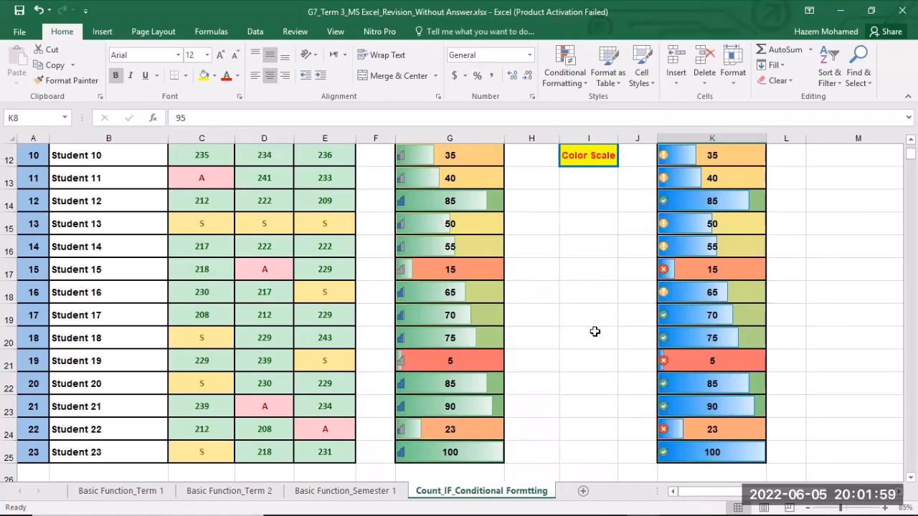
{"action": "scroll", "coordinate": [594, 328], "scroll_direction": "down", "scroll_amount": 1}
{"action": "scroll", "coordinate": [643, 315], "scroll_direction": "up", "scroll_amount": 3}
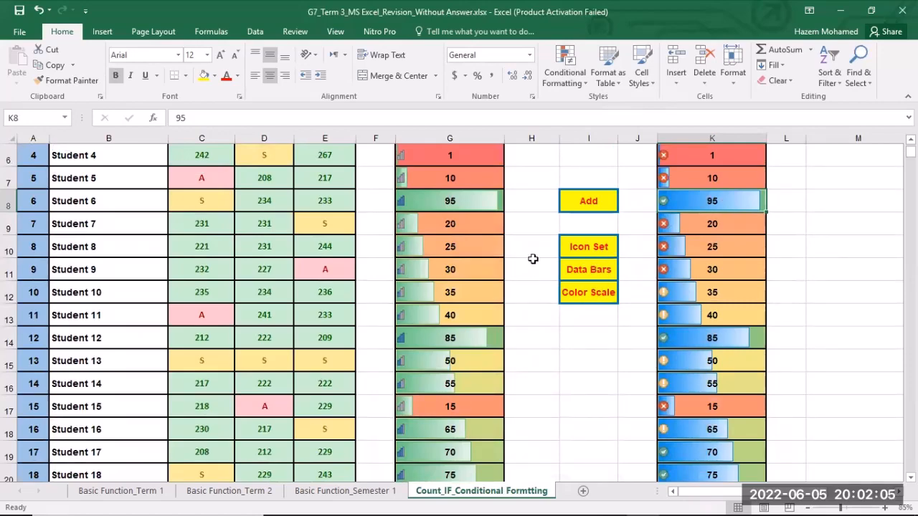
- Insert the COUNT function in C28, the Reading cell of the Complete the Test row
{"action": "scroll", "coordinate": [539, 307], "scroll_direction": "down", "scroll_amount": 4}
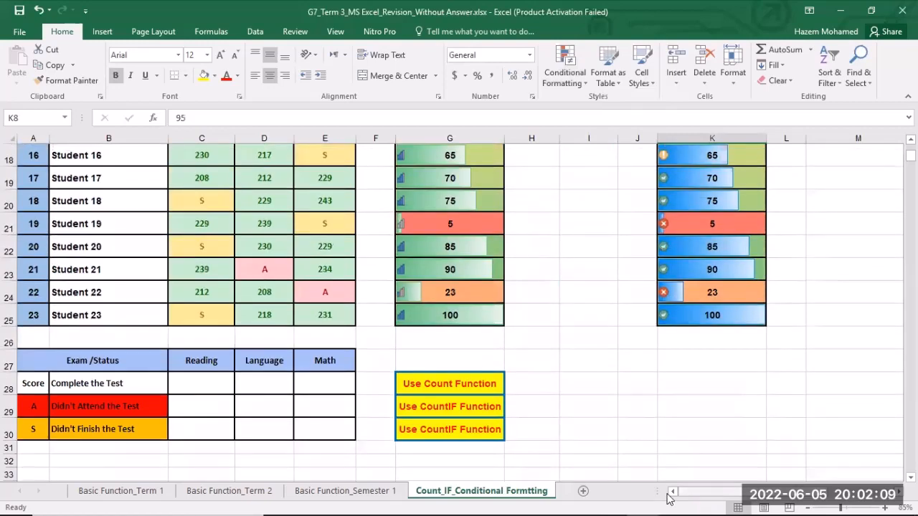
{"action": "left_click_drag", "start_coordinate": [657, 491], "coordinate": [632, 491]}
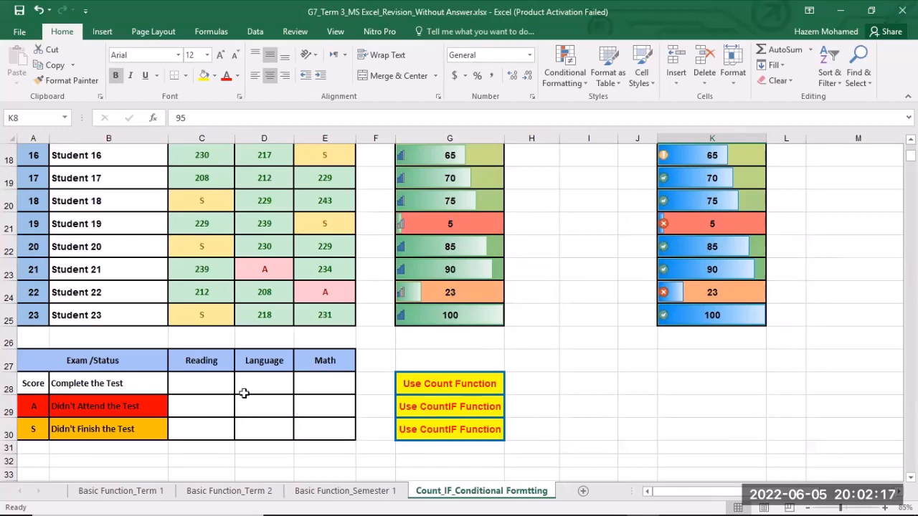
{"action": "left_click", "coordinate": [197, 390]}
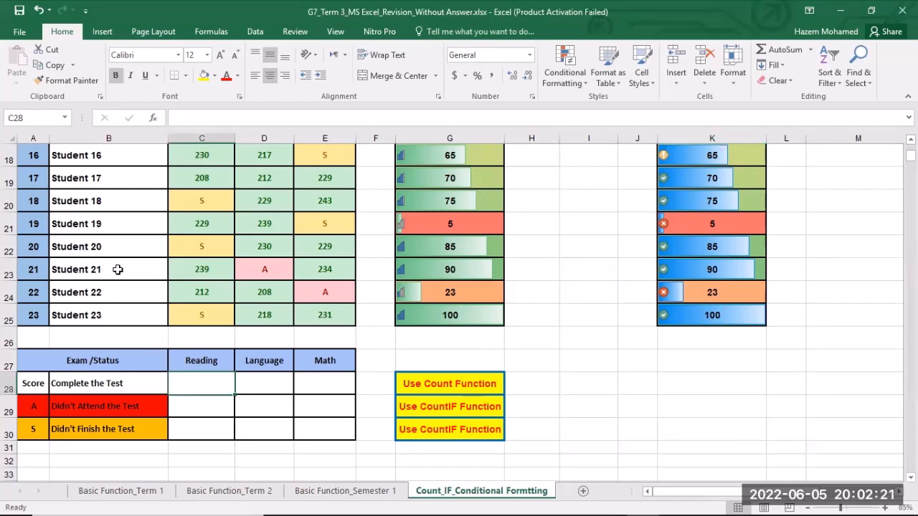
{"action": "scroll", "coordinate": [118, 269], "scroll_direction": "up", "scroll_amount": 6}
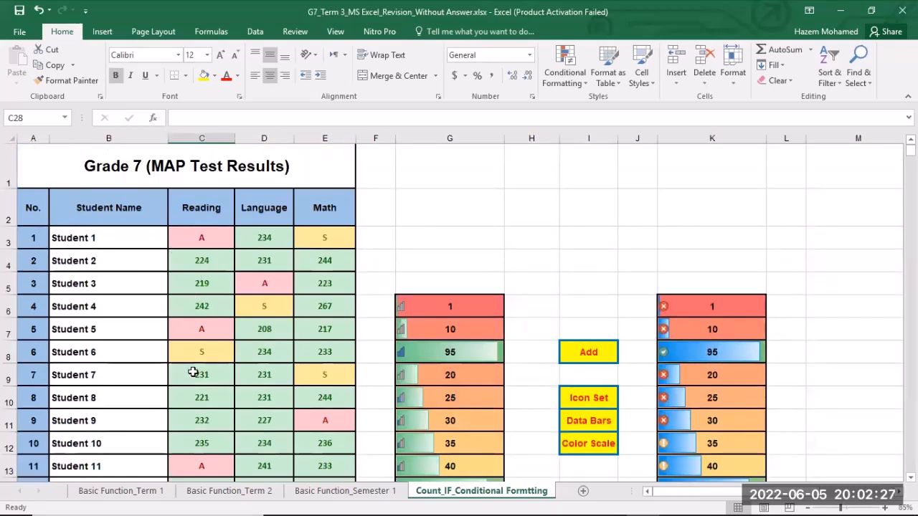
{"action": "scroll", "coordinate": [193, 370], "scroll_direction": "down", "scroll_amount": 2}
{"action": "scroll", "coordinate": [193, 371], "scroll_direction": "down", "scroll_amount": 3}
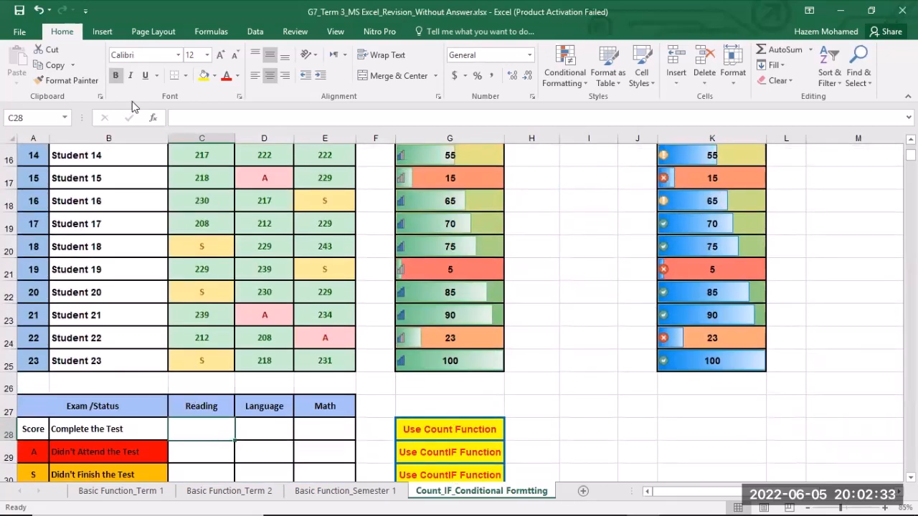
{"action": "left_click", "coordinate": [153, 122]}
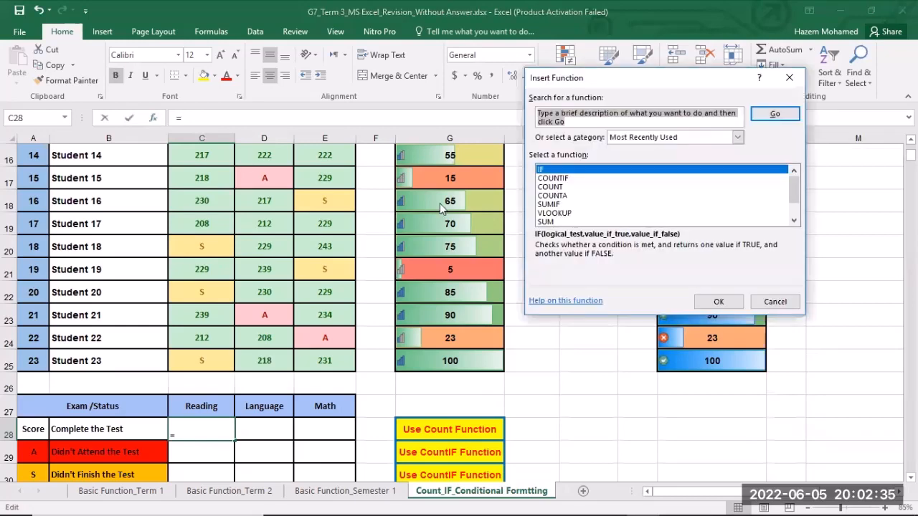
{"action": "left_click", "coordinate": [550, 186]}
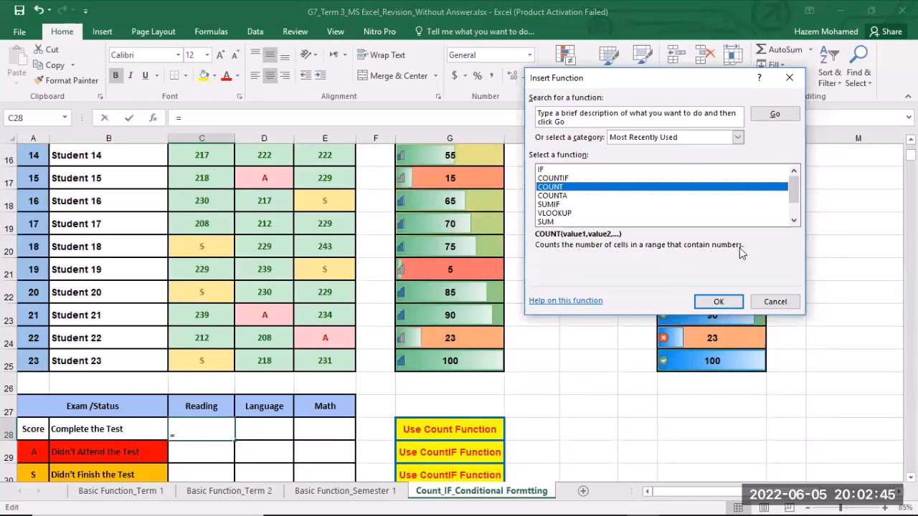
{"action": "left_click", "coordinate": [737, 306]}
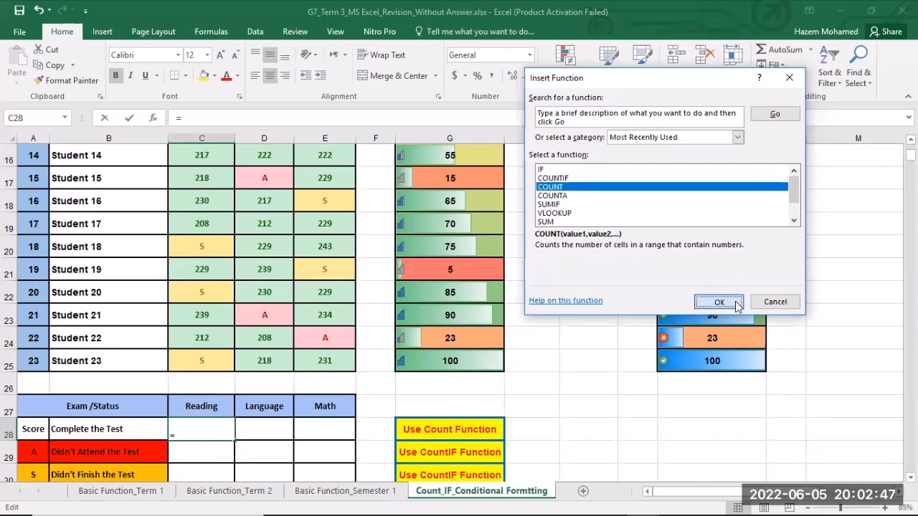
{"action": "left_click", "coordinate": [692, 306]}
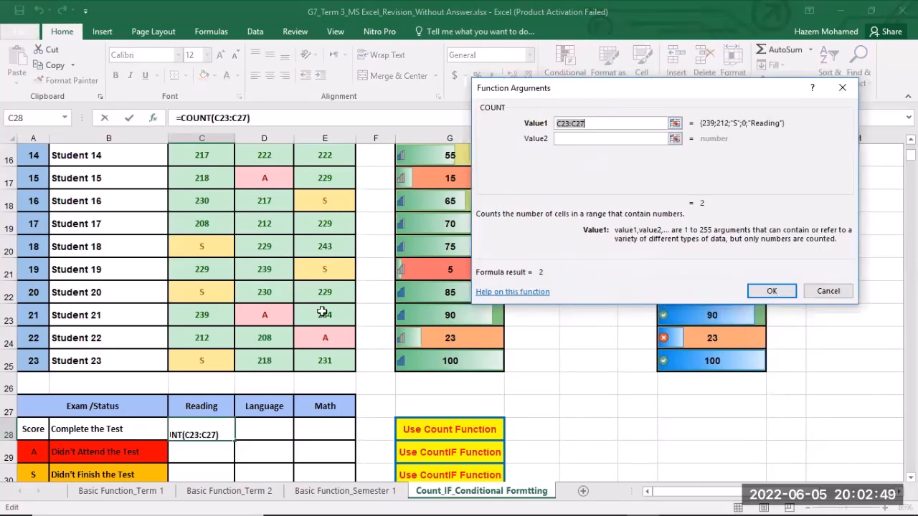
- Set the COUNT function's Value1 range to the Reading scores C3:C25 and confirm the formula
{"action": "scroll", "coordinate": [141, 273], "scroll_direction": "up", "scroll_amount": 5}
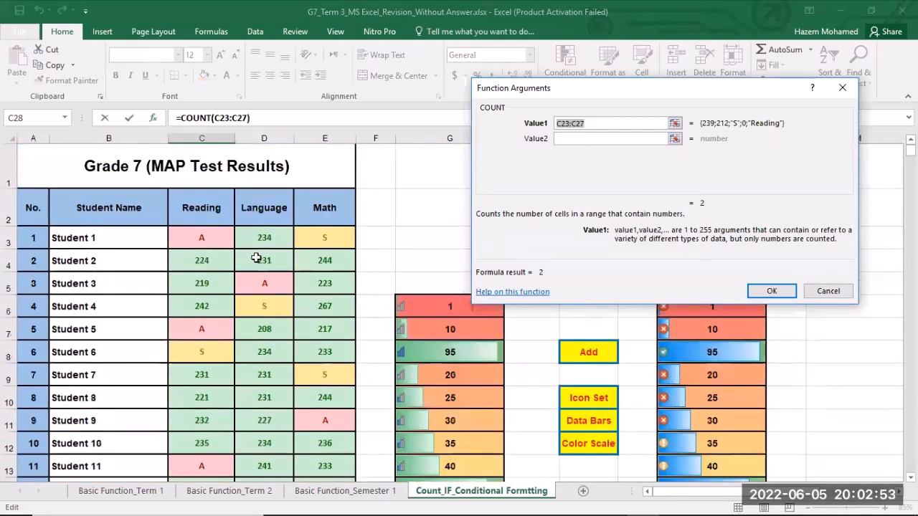
{"action": "left_click", "coordinate": [205, 237]}
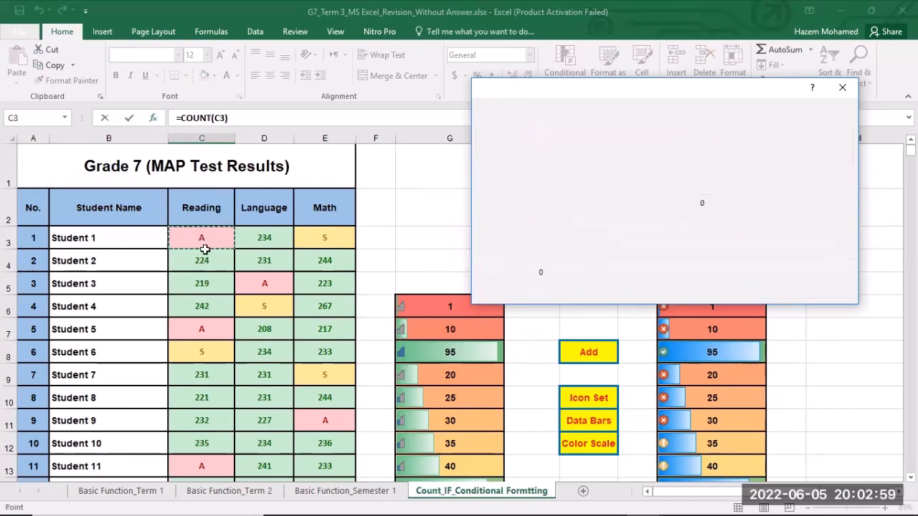
{"action": "left_click_drag", "start_coordinate": [204, 329], "coordinate": [175, 442]}
{"action": "scroll", "coordinate": [204, 228], "scroll_direction": "up", "scroll_amount": 2}
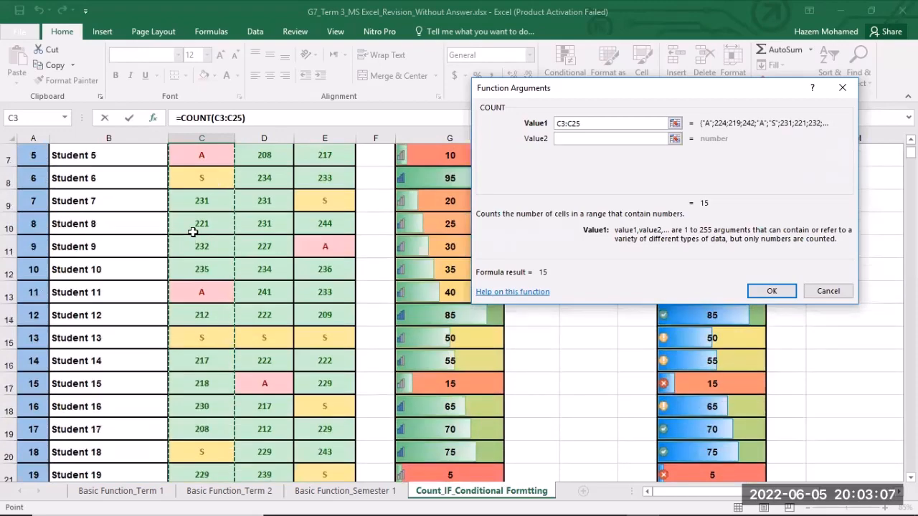
{"action": "scroll", "coordinate": [195, 282], "scroll_direction": "down", "scroll_amount": 2}
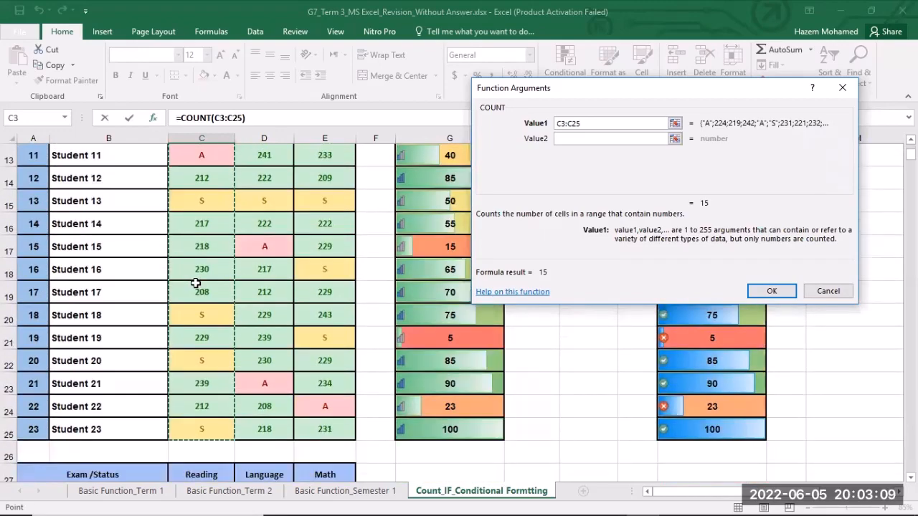
{"action": "scroll", "coordinate": [195, 283], "scroll_direction": "down", "scroll_amount": 1}
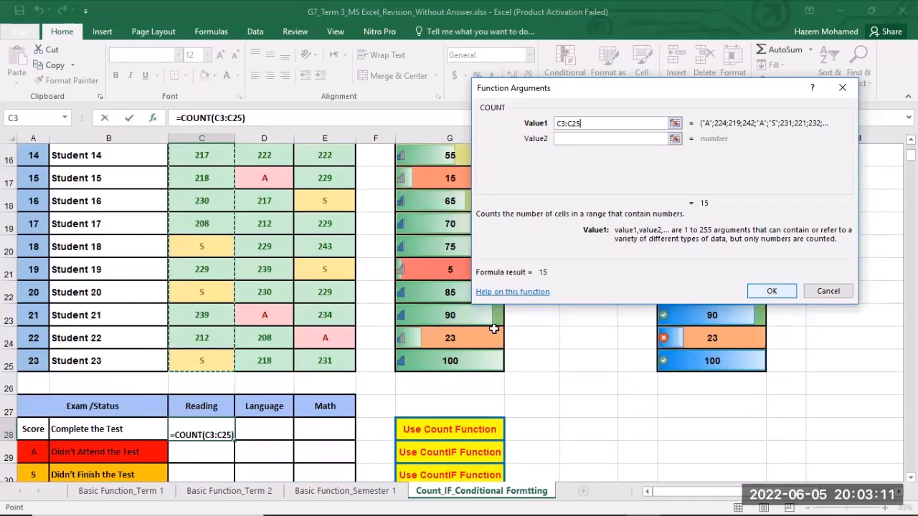
{"action": "key", "text": "Return"}
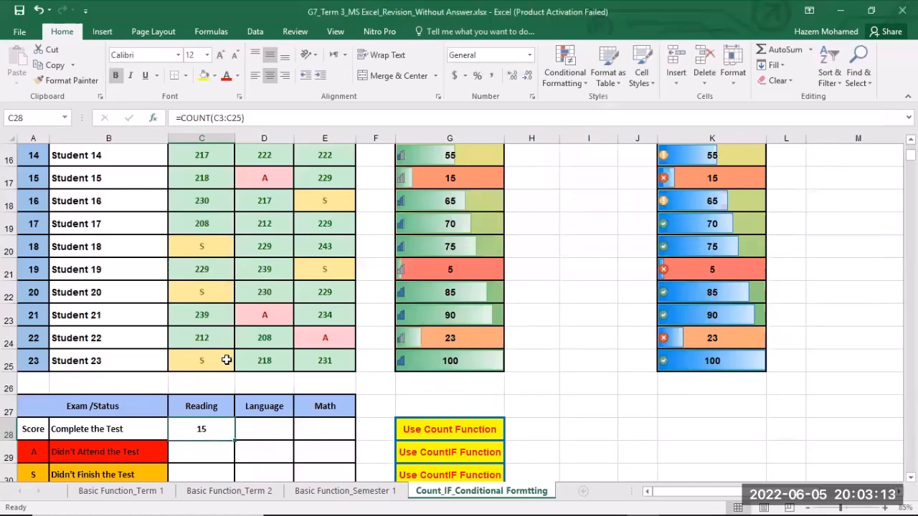
- Review the Reading scores and fill the COUNT formula from C28 across to the Language and Math cells D28:E28
{"action": "scroll", "coordinate": [226, 360], "scroll_direction": "up", "scroll_amount": 5}
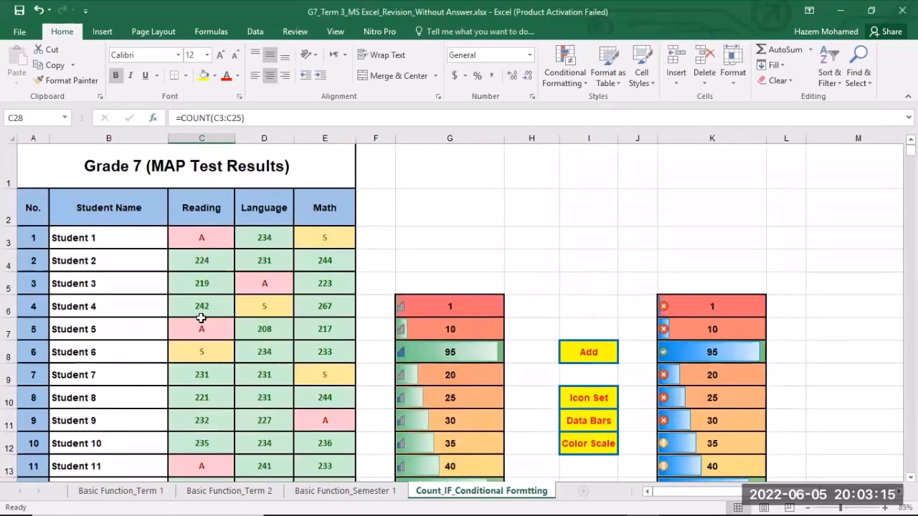
{"action": "scroll", "coordinate": [203, 380], "scroll_direction": "down", "scroll_amount": 4}
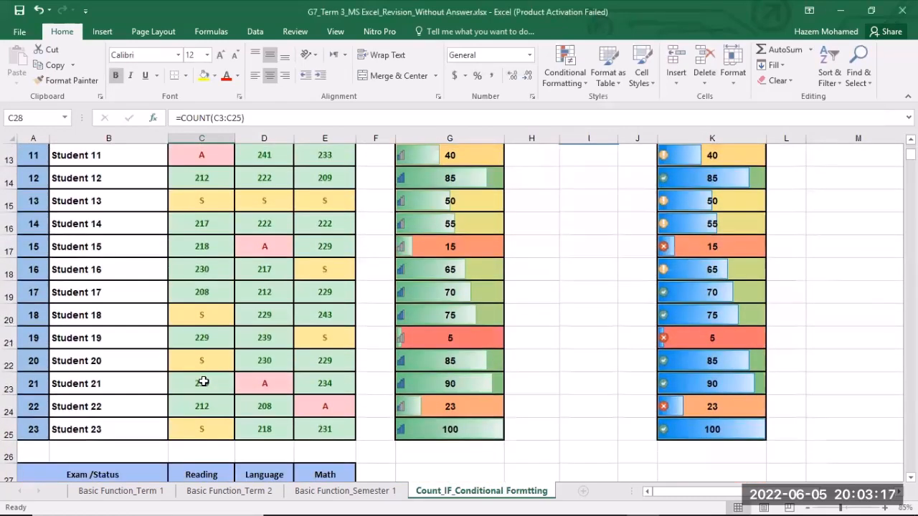
{"action": "scroll", "coordinate": [203, 382], "scroll_direction": "down", "scroll_amount": 2}
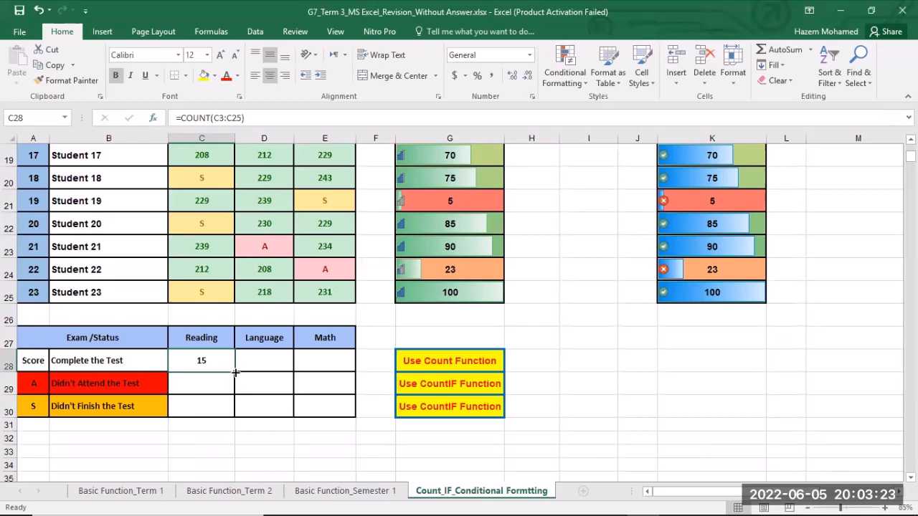
{"action": "left_click_drag", "start_coordinate": [237, 370], "coordinate": [308, 368]}
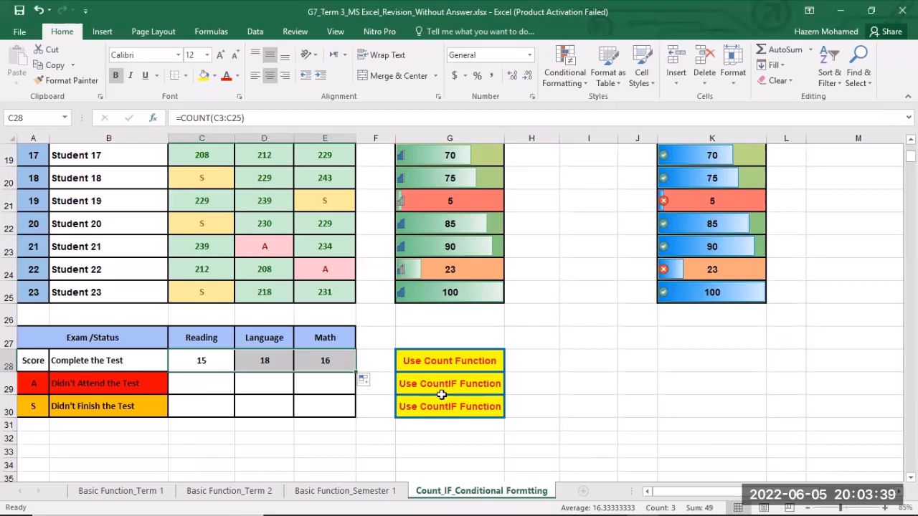
- Insert the COUNTIF function in C29, the Reading cell of the Didn't Attend the Test row
{"action": "left_click", "coordinate": [194, 380]}
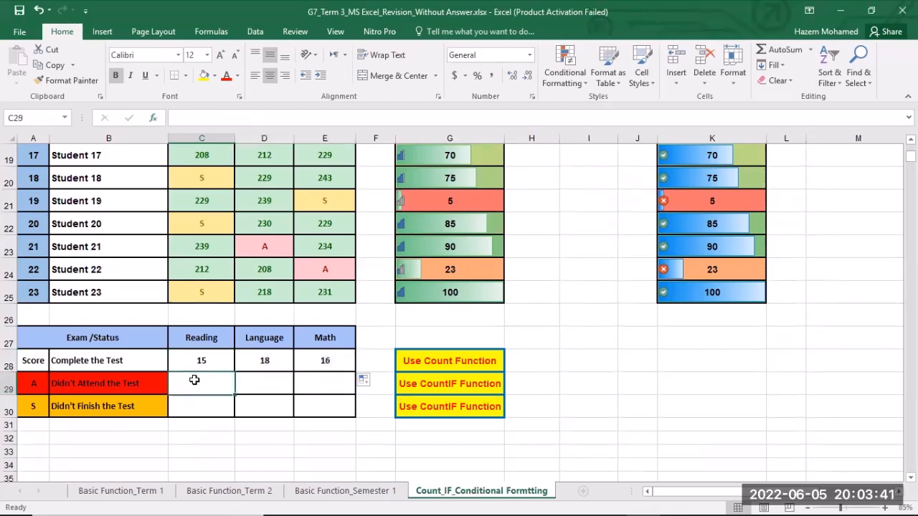
{"action": "left_click", "coordinate": [153, 120]}
{"action": "left_click", "coordinate": [566, 187]}
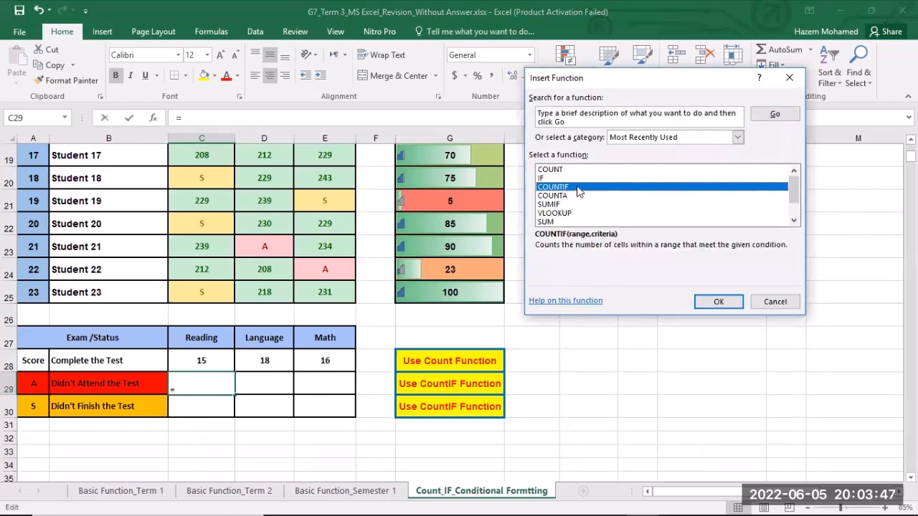
{"action": "left_click", "coordinate": [706, 302]}
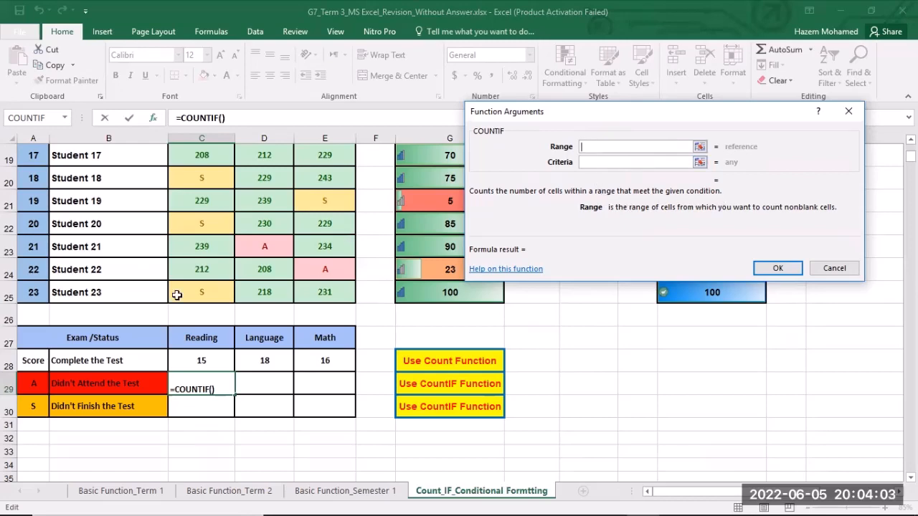
- Set the COUNTIF range to the Reading scores C3:C25 with the criteria A, and confirm the formula
{"action": "scroll", "coordinate": [176, 295], "scroll_direction": "up", "scroll_amount": 3}
{"action": "scroll", "coordinate": [177, 294], "scroll_direction": "up", "scroll_amount": 3}
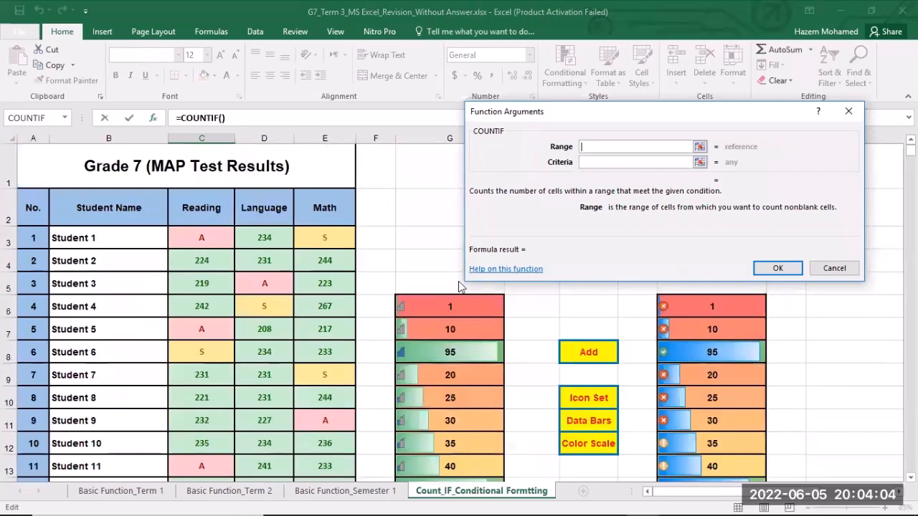
{"action": "left_click", "coordinate": [195, 237]}
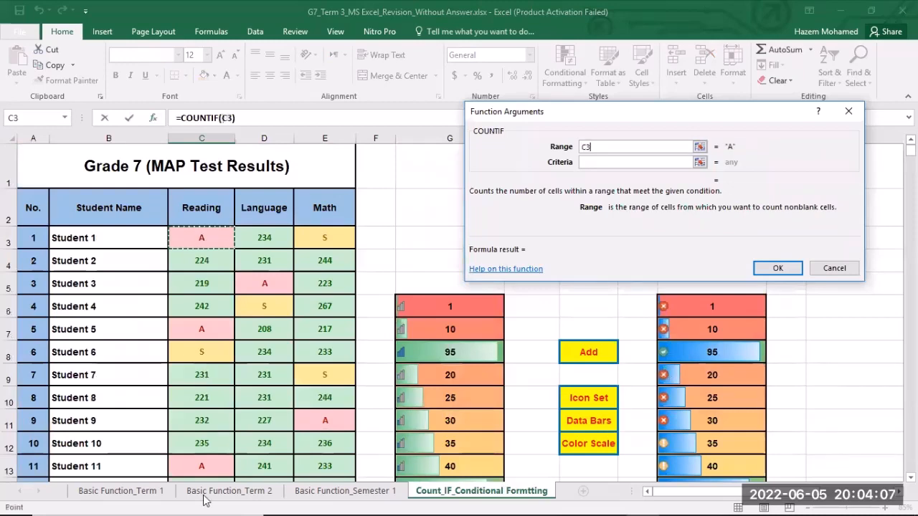
{"action": "left_click_drag", "start_coordinate": [201, 238], "coordinate": [212, 428]}
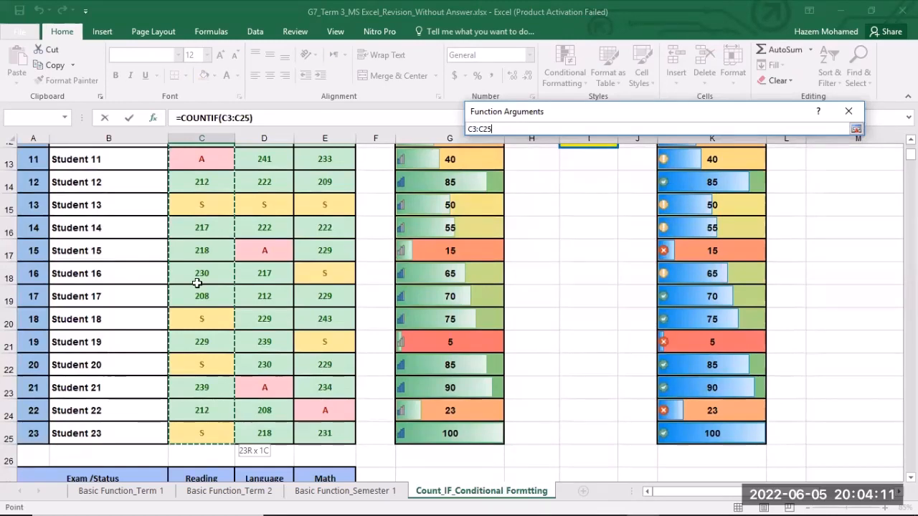
{"action": "scroll", "coordinate": [207, 240], "scroll_direction": "up", "scroll_amount": 3}
{"action": "left_click", "coordinate": [602, 163]}
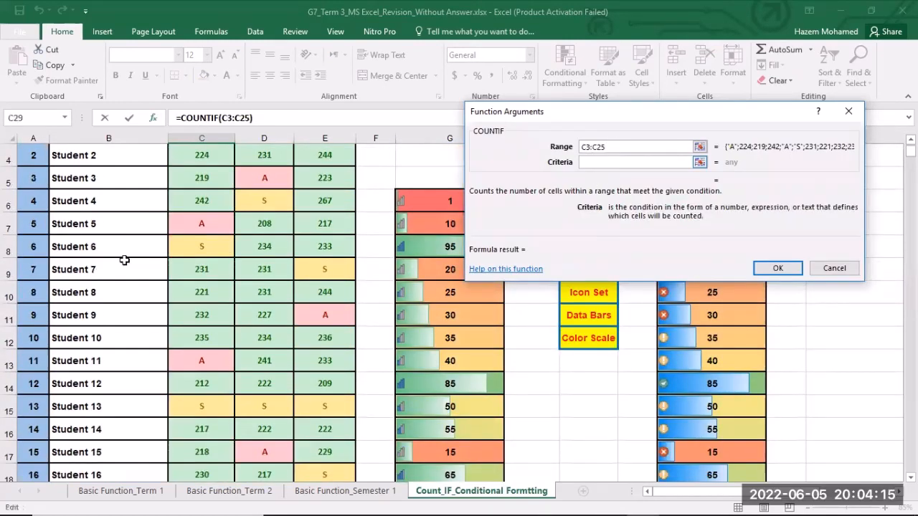
{"action": "scroll", "coordinate": [168, 380], "scroll_direction": "down", "scroll_amount": 5}
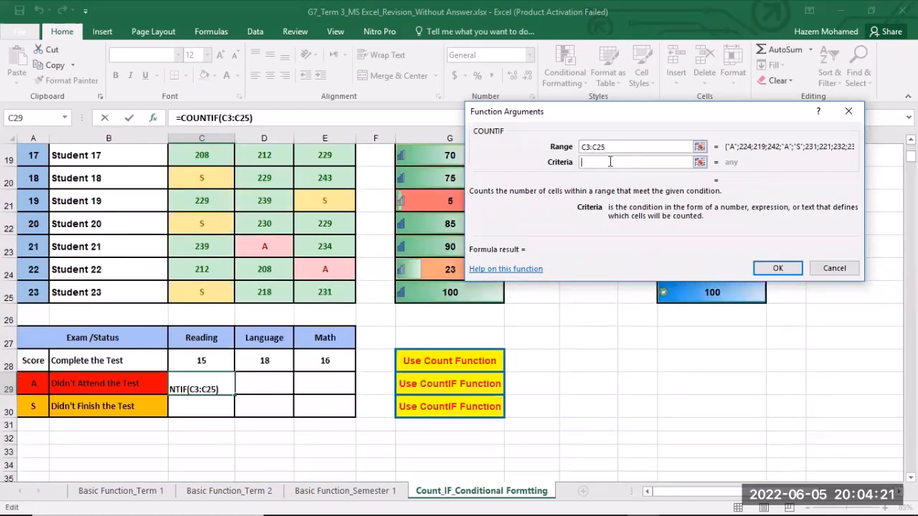
{"action": "type", "text": "A"}
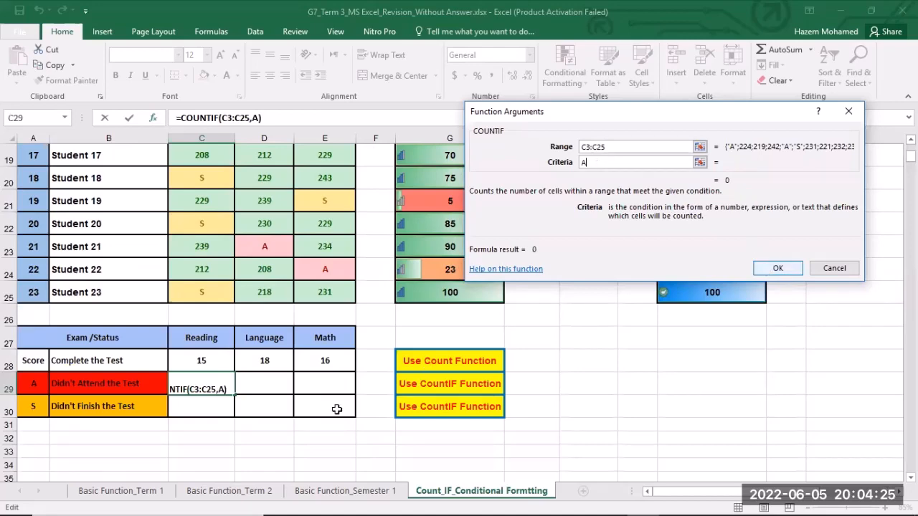
{"action": "key", "text": "Return"}
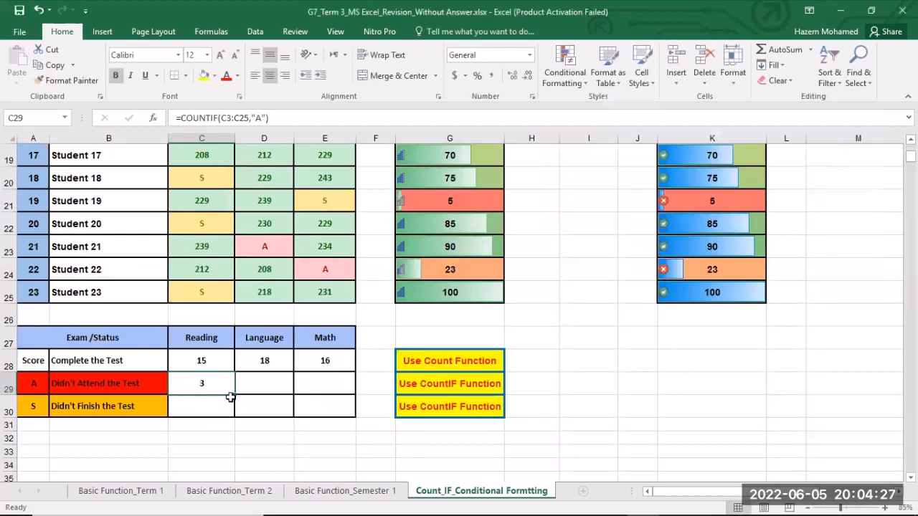
- Check the Reading column's A entries and fill the COUNTIF formula from C29 across to the Language and Math cells D29:E29
{"action": "scroll", "coordinate": [205, 285], "scroll_direction": "up", "scroll_amount": 1}
{"action": "scroll", "coordinate": [203, 285], "scroll_direction": "up", "scroll_amount": 4}
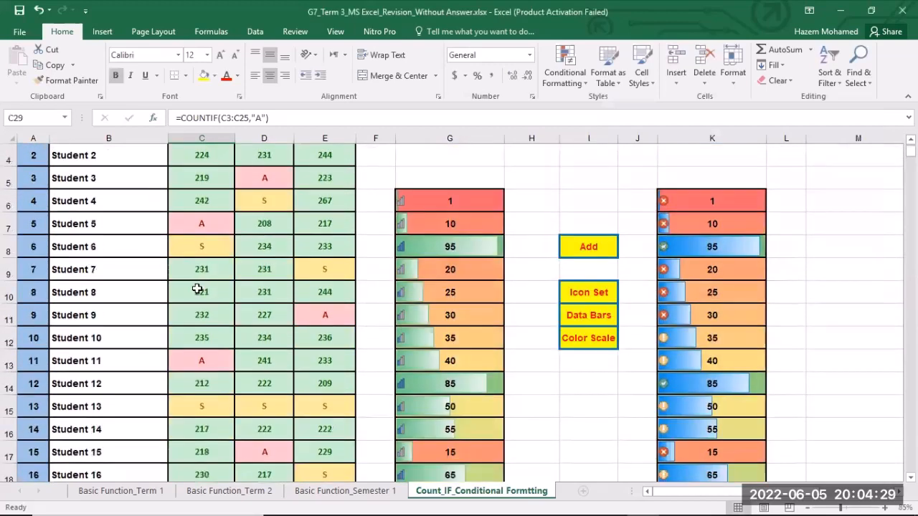
{"action": "scroll", "coordinate": [165, 265], "scroll_direction": "up", "scroll_amount": 1}
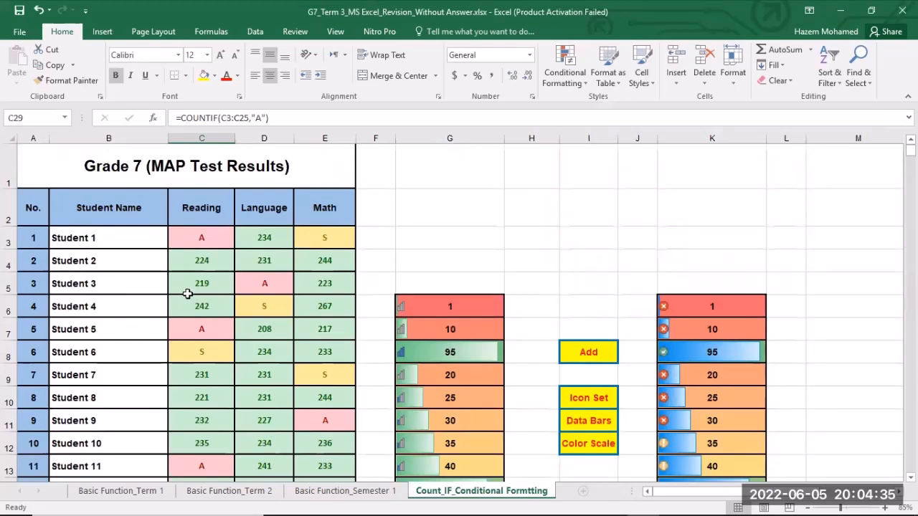
{"action": "scroll", "coordinate": [144, 350], "scroll_direction": "down", "scroll_amount": 5}
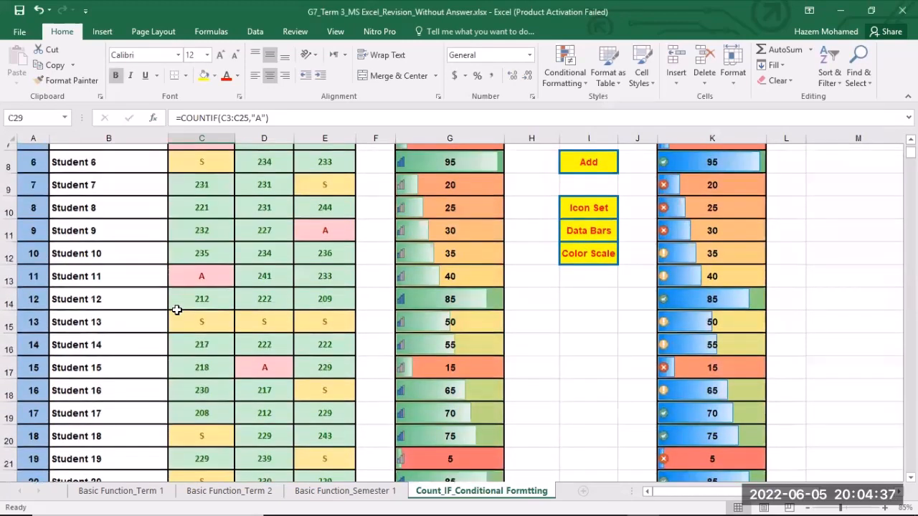
{"action": "scroll", "coordinate": [176, 310], "scroll_direction": "down", "scroll_amount": 1}
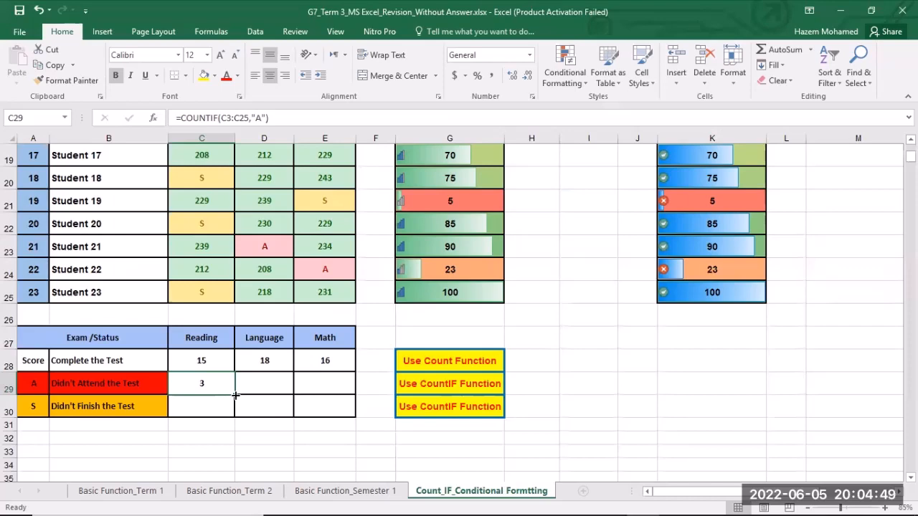
{"action": "left_click_drag", "start_coordinate": [235, 395], "coordinate": [299, 395]}
{"action": "left_click_drag", "start_coordinate": [334, 389], "coordinate": [242, 386]}
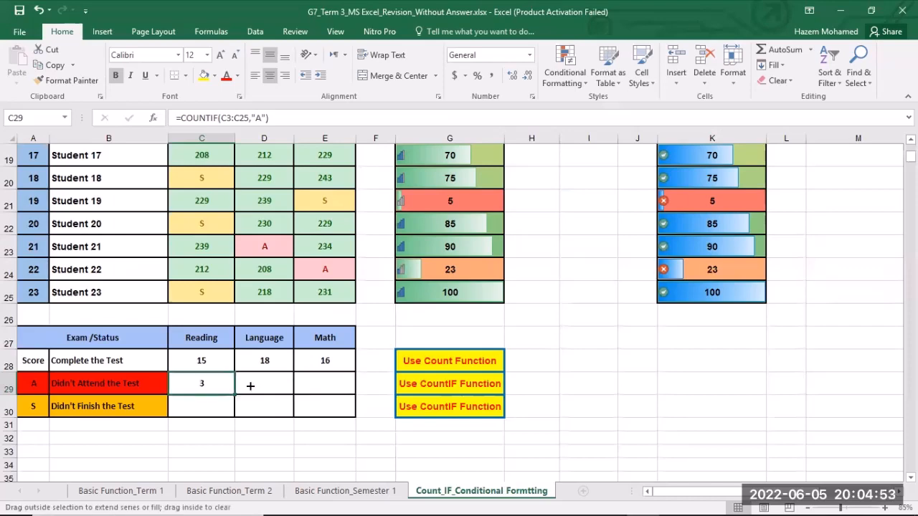
{"action": "left_click_drag", "start_coordinate": [257, 385], "coordinate": [275, 386]}
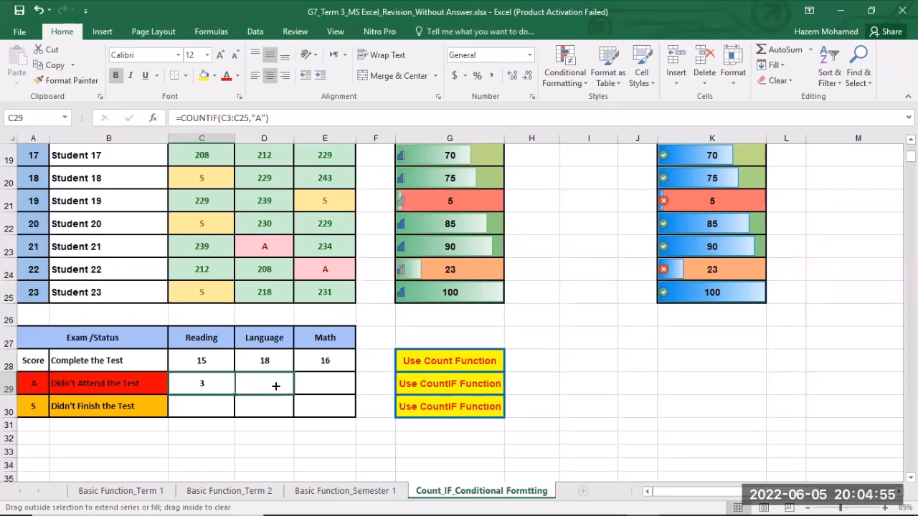
{"action": "left_click_drag", "start_coordinate": [356, 390], "coordinate": [359, 389]}
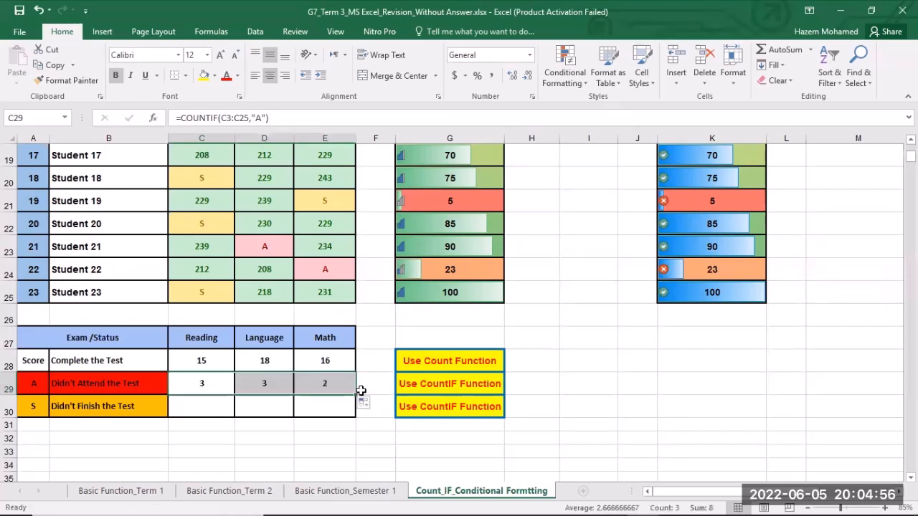
- Insert the COUNTIF function in C30, the Reading cell of the Didn't Finish the Test row
{"action": "left_click", "coordinate": [204, 413]}
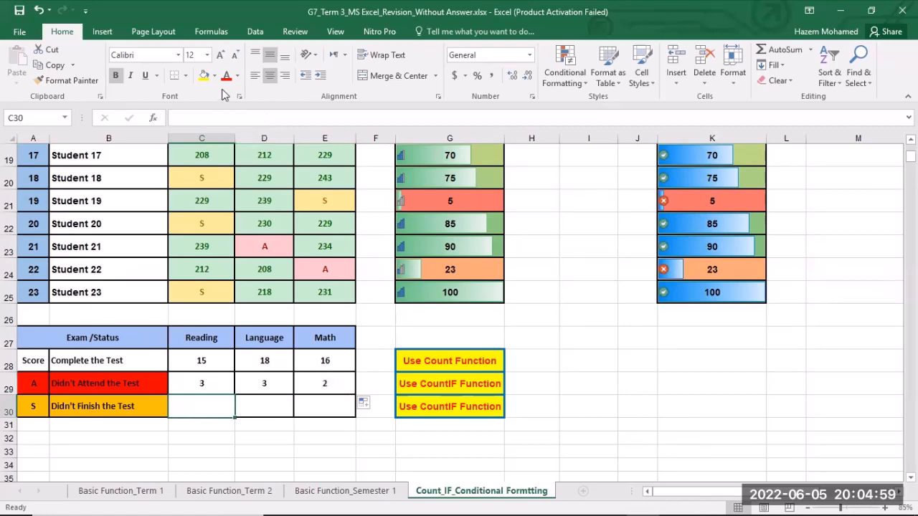
{"action": "left_click", "coordinate": [152, 121]}
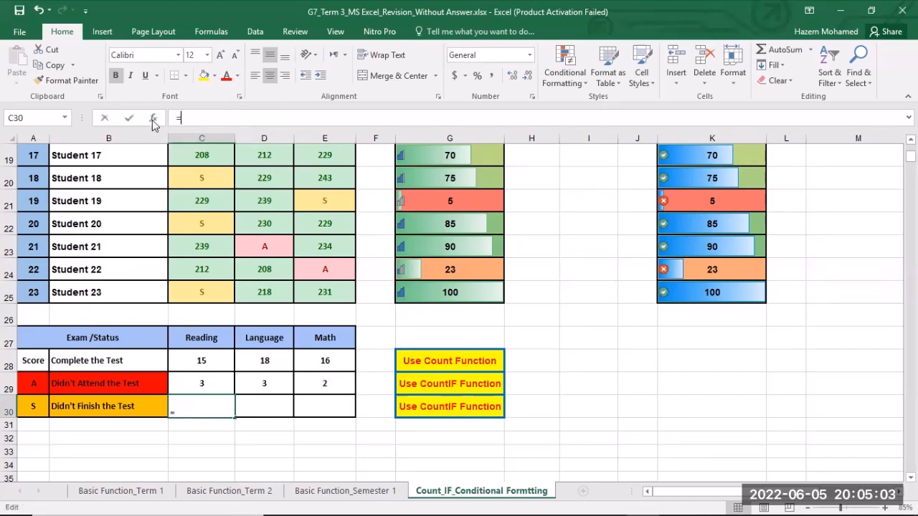
{"action": "left_click", "coordinate": [569, 171]}
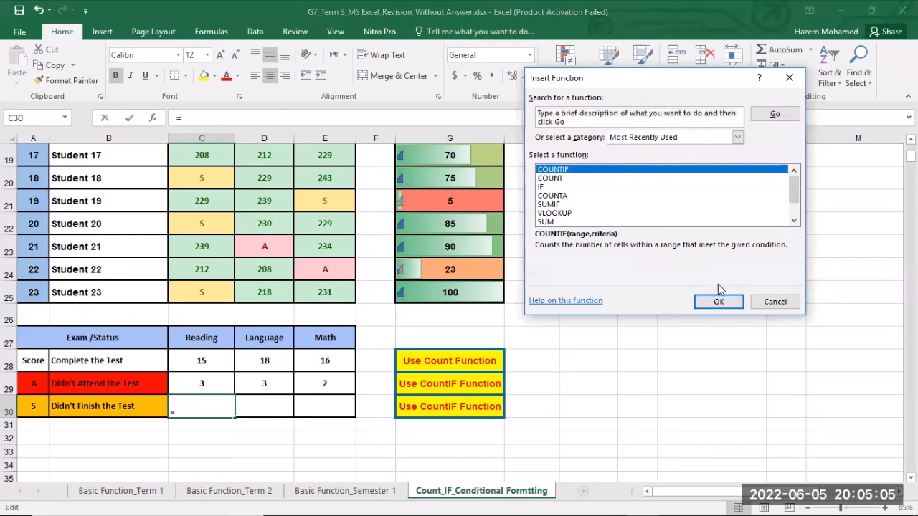
{"action": "left_click", "coordinate": [715, 306]}
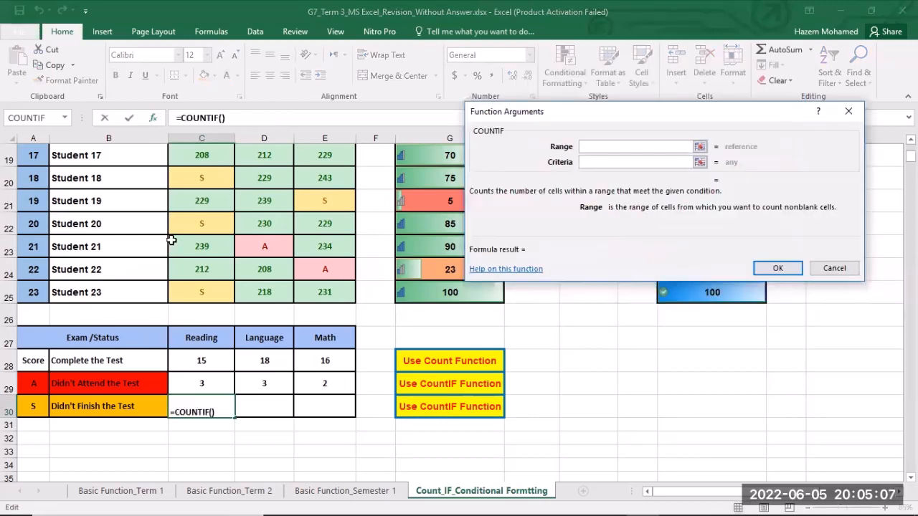
- Set the COUNTIF range to the Reading scores C3:C25 with the criteria S, and confirm the formula
{"action": "scroll", "coordinate": [171, 240], "scroll_direction": "up", "scroll_amount": 6}
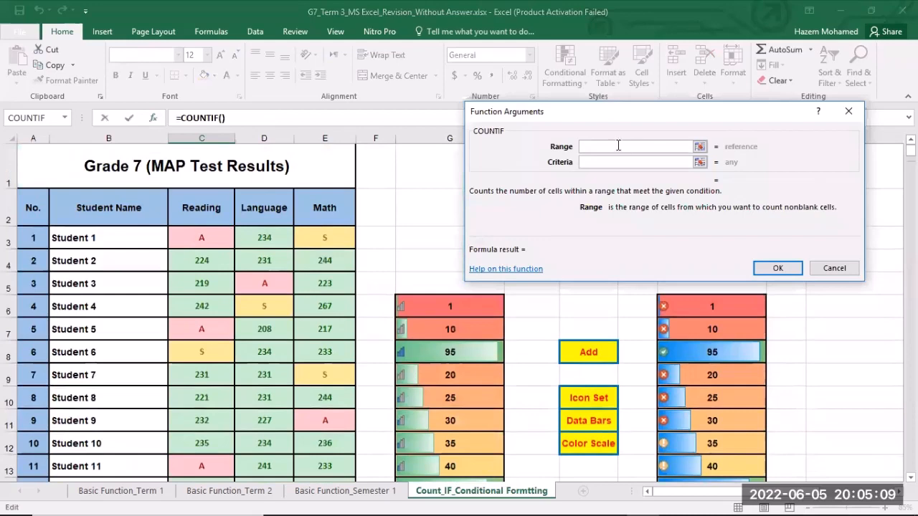
{"action": "left_click", "coordinate": [213, 237]}
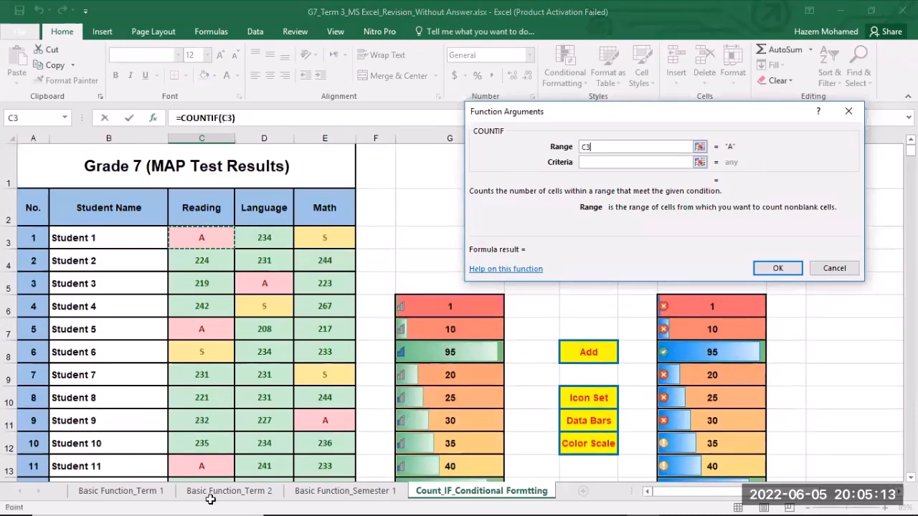
{"action": "left_click_drag", "start_coordinate": [213, 236], "coordinate": [215, 439]}
{"action": "left_click", "coordinate": [596, 163]}
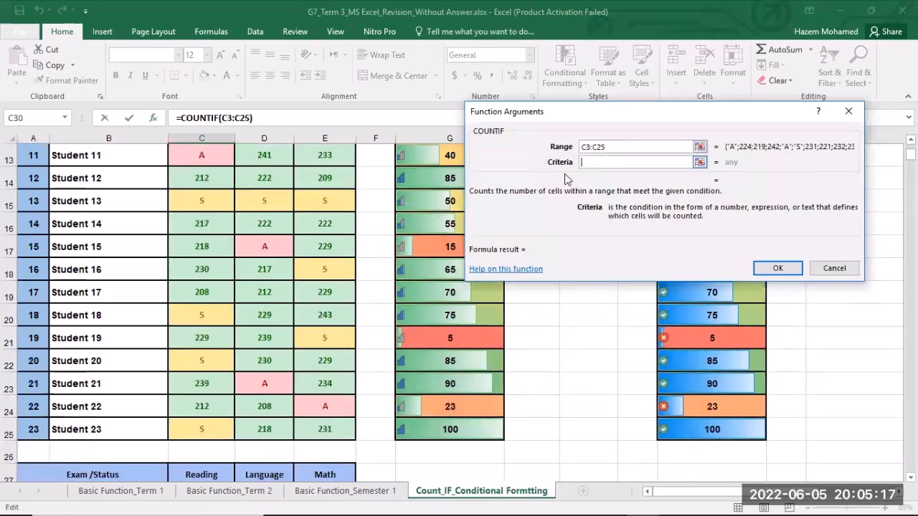
{"action": "type", "text": "S"}
{"action": "scroll", "coordinate": [123, 430], "scroll_direction": "down", "scroll_amount": 3}
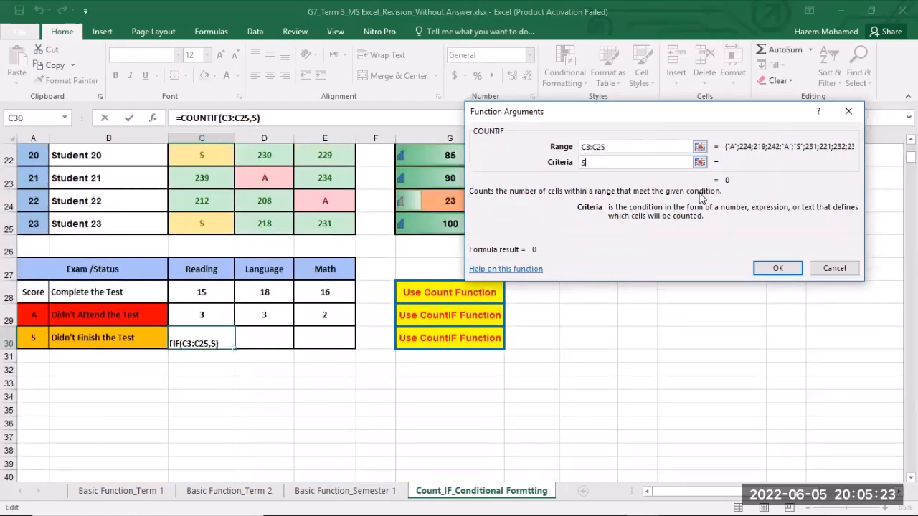
{"action": "left_click", "coordinate": [770, 267]}
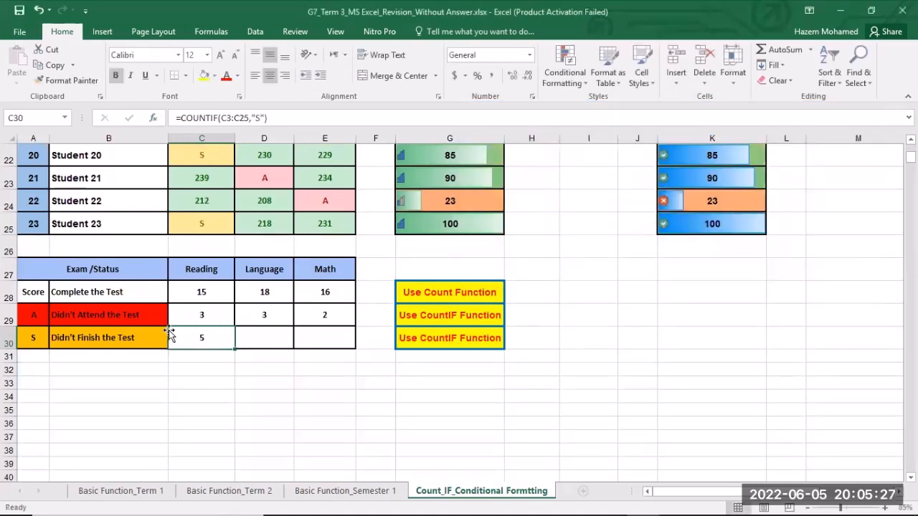
- Check the Reading column's S entries and fill the COUNTIF formula from C30 across to the Language and Math cells D30:E30
{"action": "scroll", "coordinate": [87, 287], "scroll_direction": "up", "scroll_amount": 2}
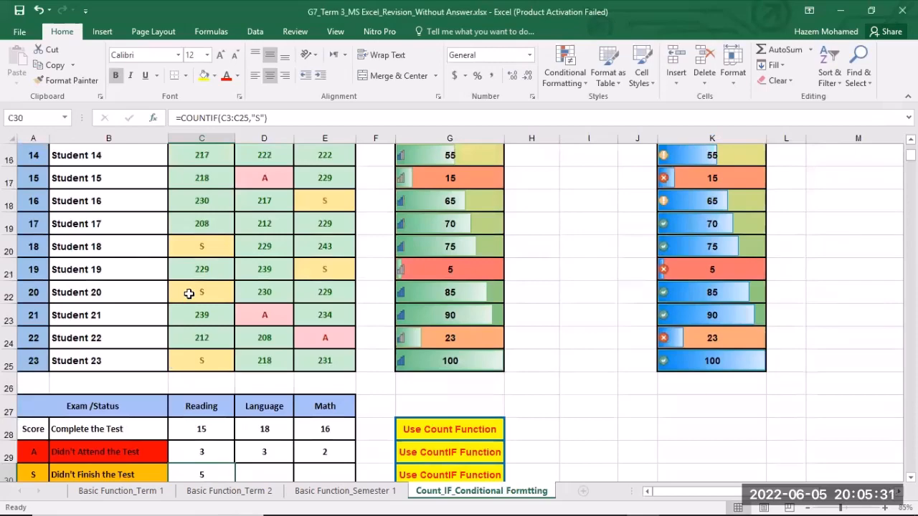
{"action": "scroll", "coordinate": [167, 275], "scroll_direction": "up", "scroll_amount": 1}
{"action": "scroll", "coordinate": [167, 275], "scroll_direction": "up", "scroll_amount": 3}
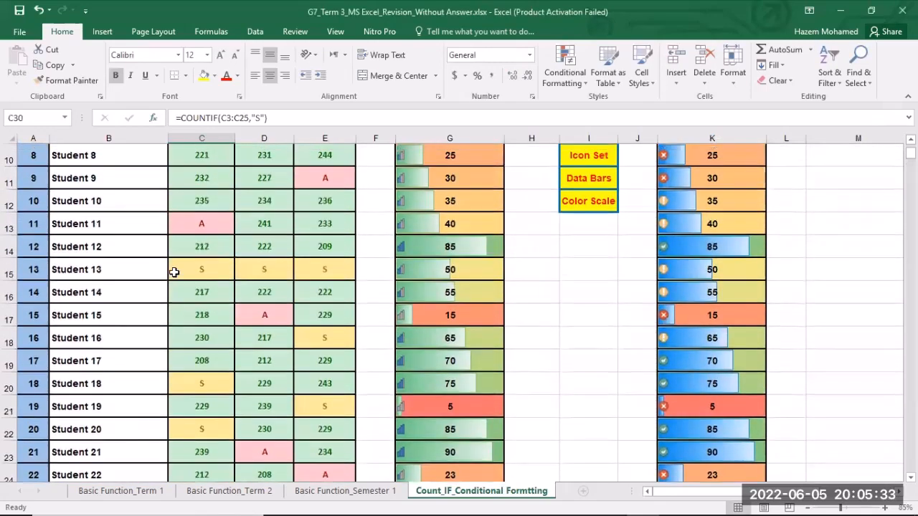
{"action": "scroll", "coordinate": [176, 260], "scroll_direction": "up", "scroll_amount": 1}
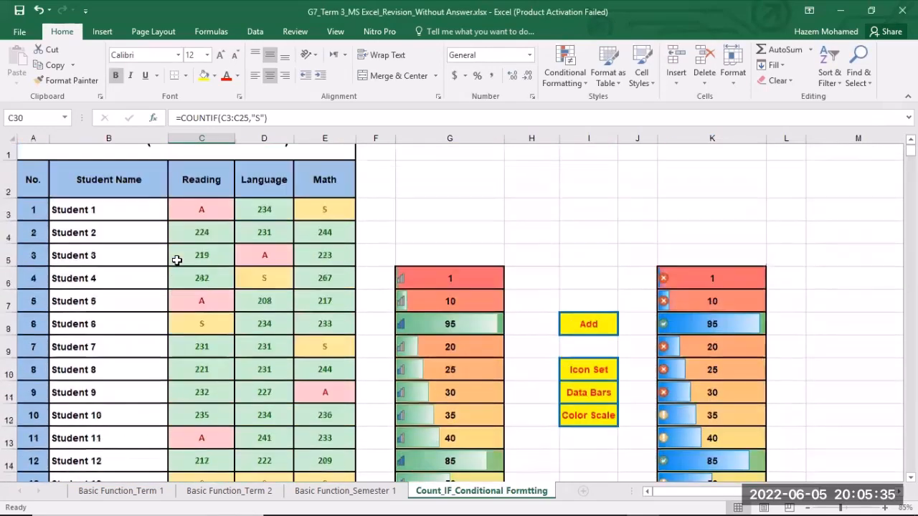
{"action": "scroll", "coordinate": [176, 260], "scroll_direction": "down", "scroll_amount": 3}
{"action": "scroll", "coordinate": [176, 260], "scroll_direction": "down", "scroll_amount": 1}
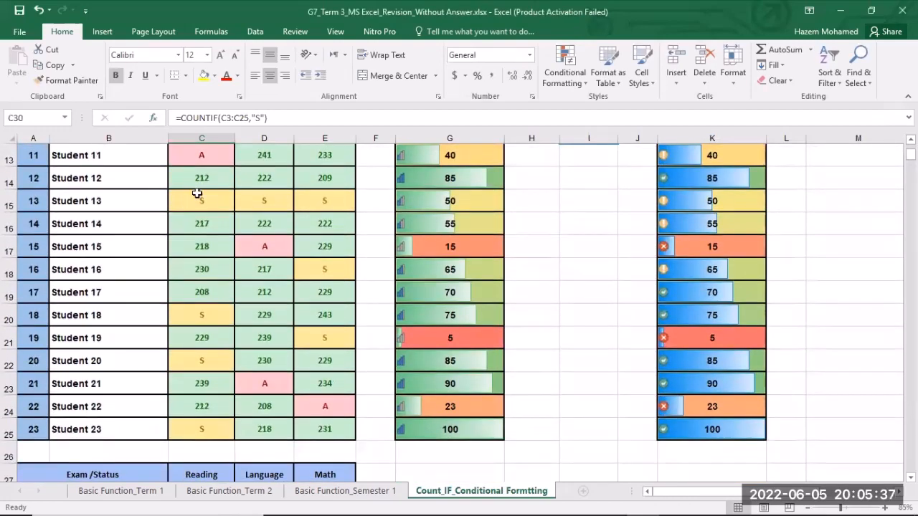
{"action": "scroll", "coordinate": [201, 294], "scroll_direction": "down", "scroll_amount": 3}
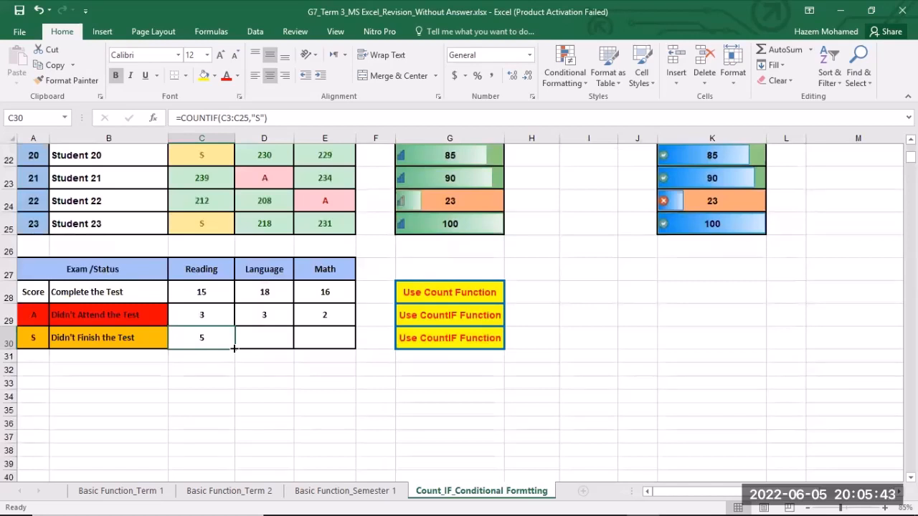
{"action": "left_click_drag", "start_coordinate": [233, 348], "coordinate": [342, 346]}
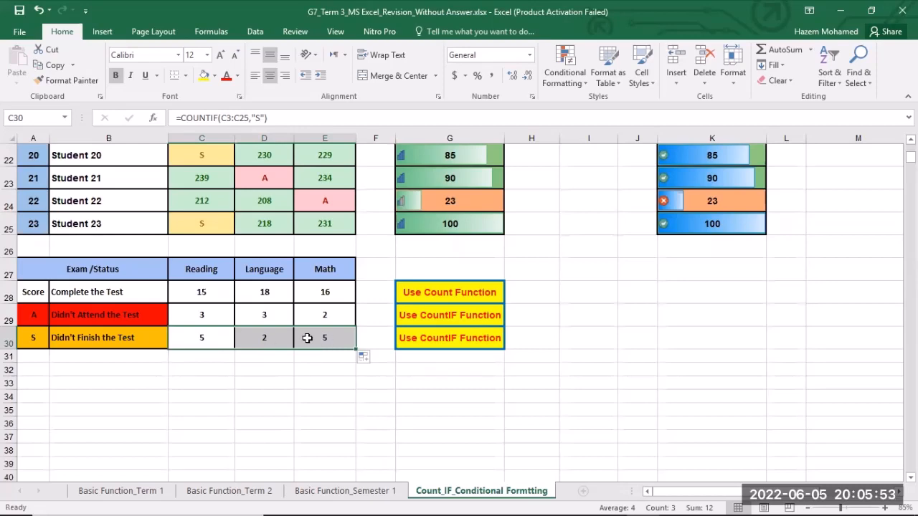
{"action": "scroll", "coordinate": [625, 319], "scroll_direction": "up", "scroll_amount": 1}
{"action": "scroll", "coordinate": [625, 319], "scroll_direction": "up", "scroll_amount": 4}
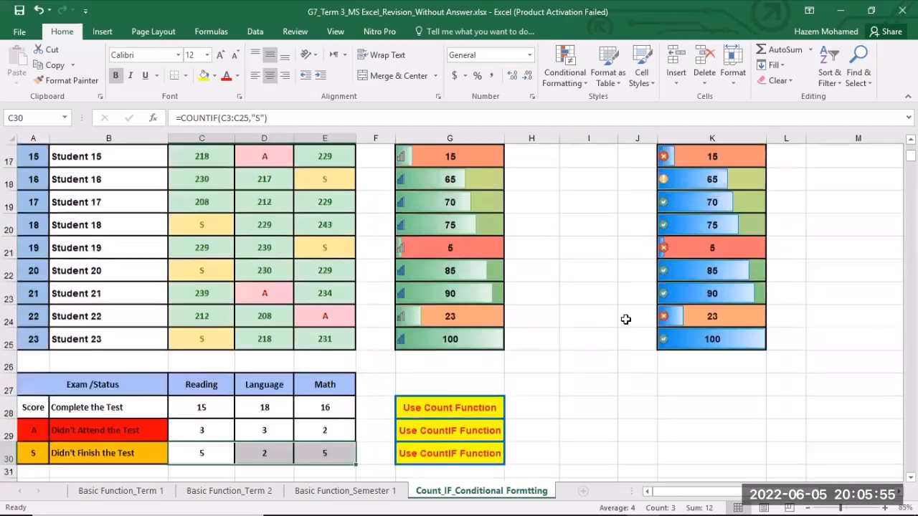